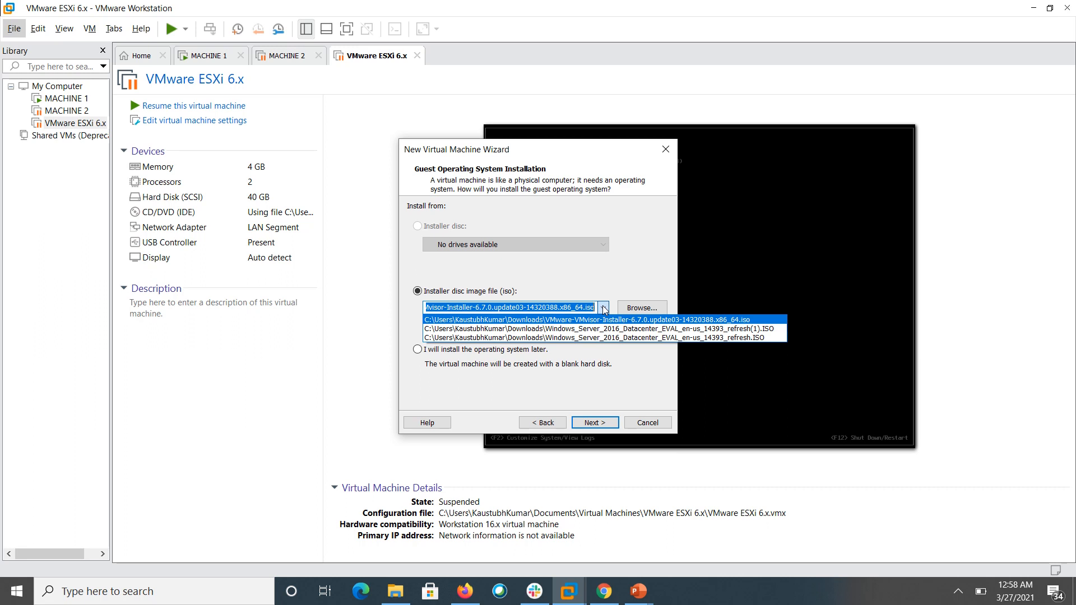
- Keep the ESXi 6.7.0 installer ISO as the install source and continue
{"action": "left_click", "coordinate": [604, 310]}
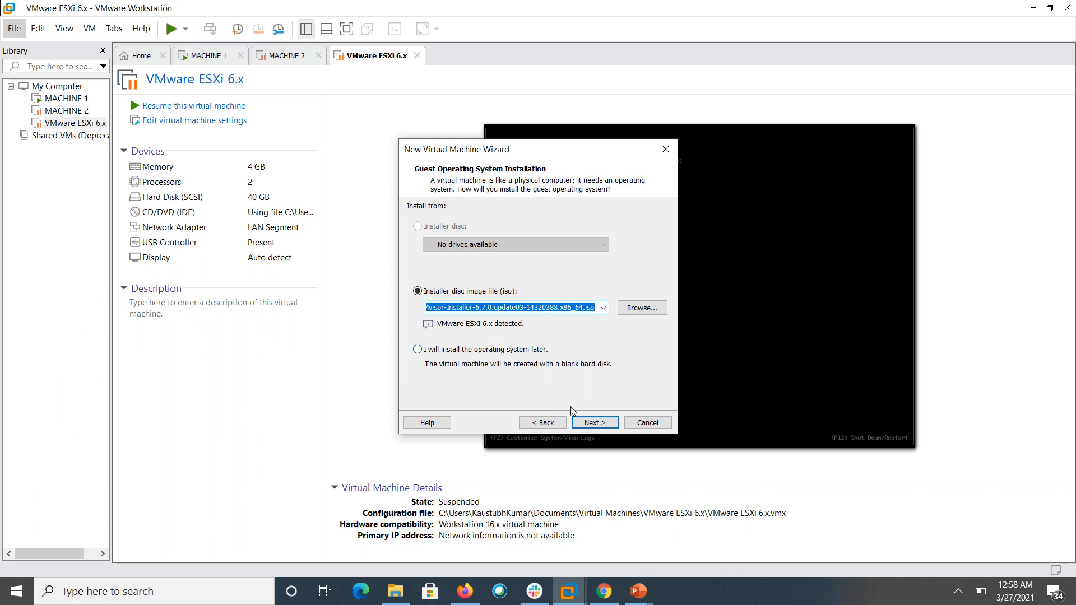
{"action": "left_click", "coordinate": [593, 422]}
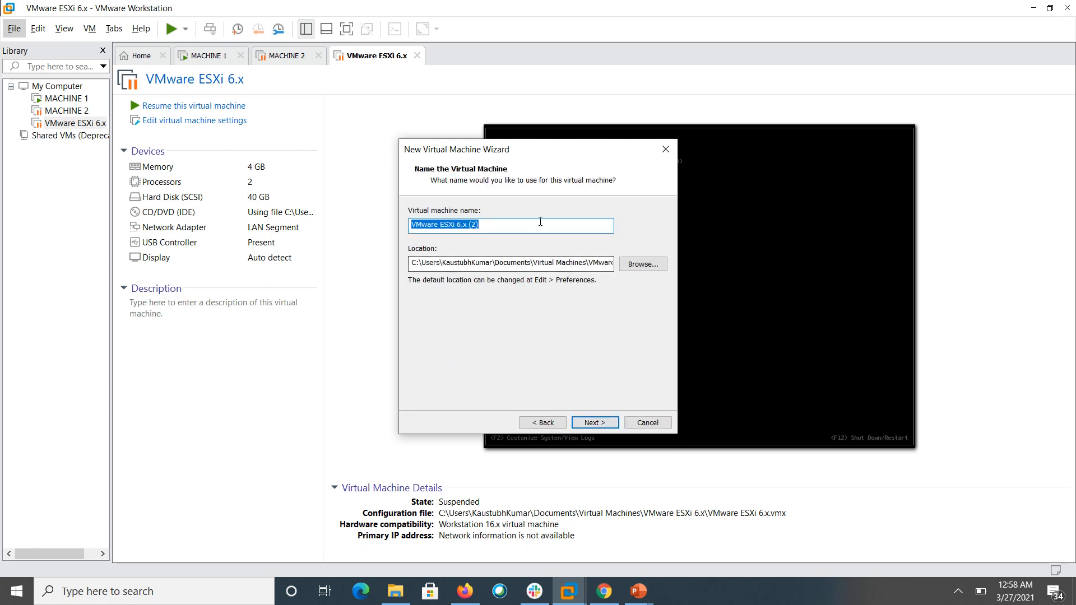
- Name the VM ESXi-2 and accept the 40 GB split virtual disk
{"action": "left_click", "coordinate": [543, 226]}
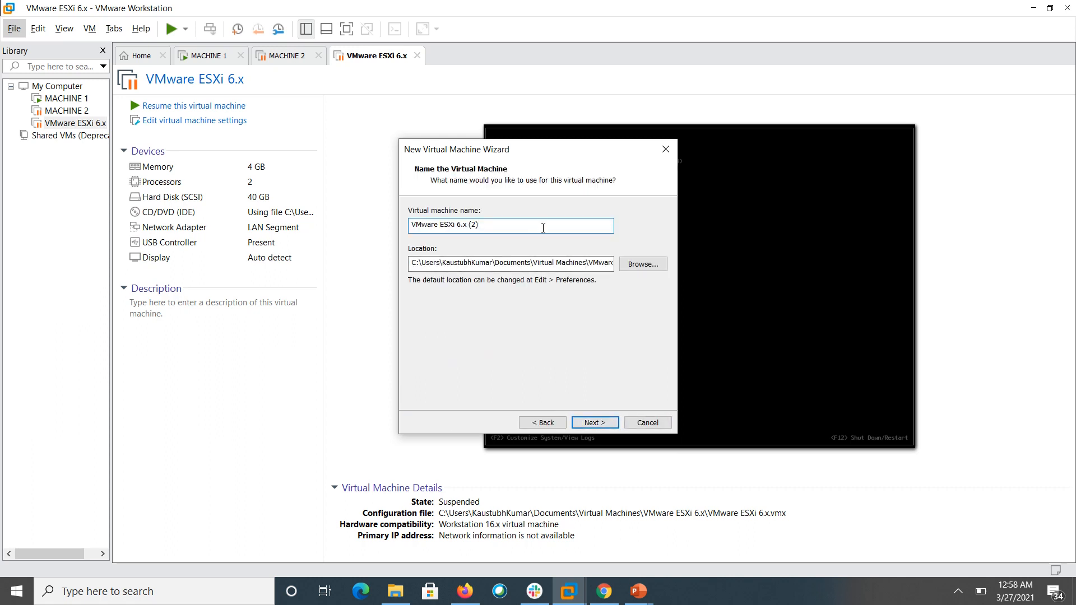
{"action": "key", "text": "BackSpace"}
{"action": "key", "text": "BackSpace"}
{"action": "key", "text": "BackSpace"}
{"action": "key", "text": "ctrl+shift+Left"}
{"action": "key", "text": "ctrl+shift+Left"}
{"action": "key", "text": "ctrl+shift+Left"}
{"action": "type", "text": "ESXi-2"}
{"action": "left_click_drag", "start_coordinate": [573, 262], "coordinate": [645, 263]}
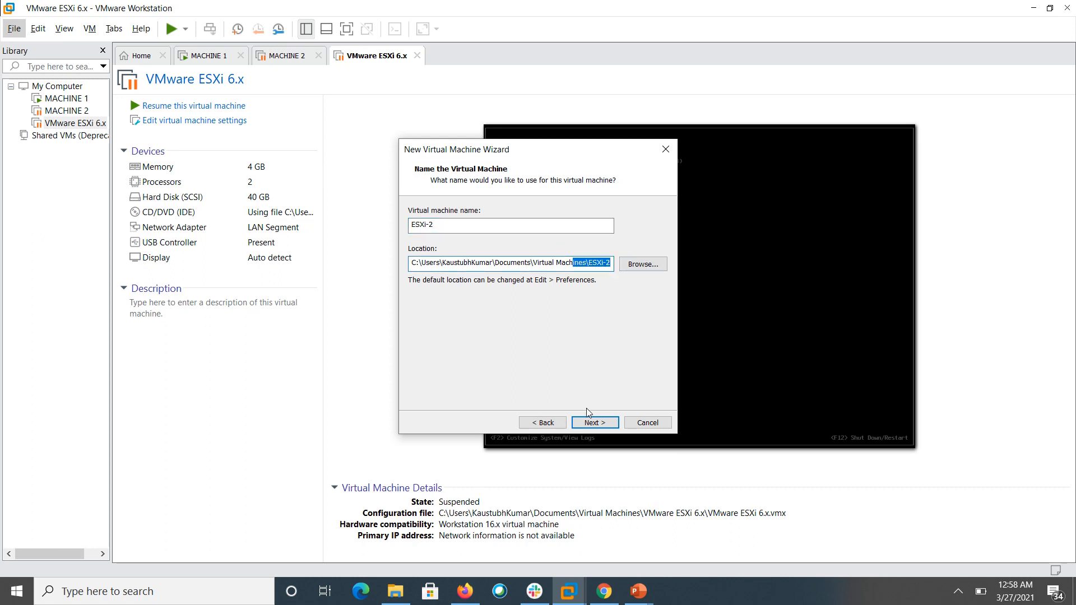
{"action": "left_click", "coordinate": [589, 423]}
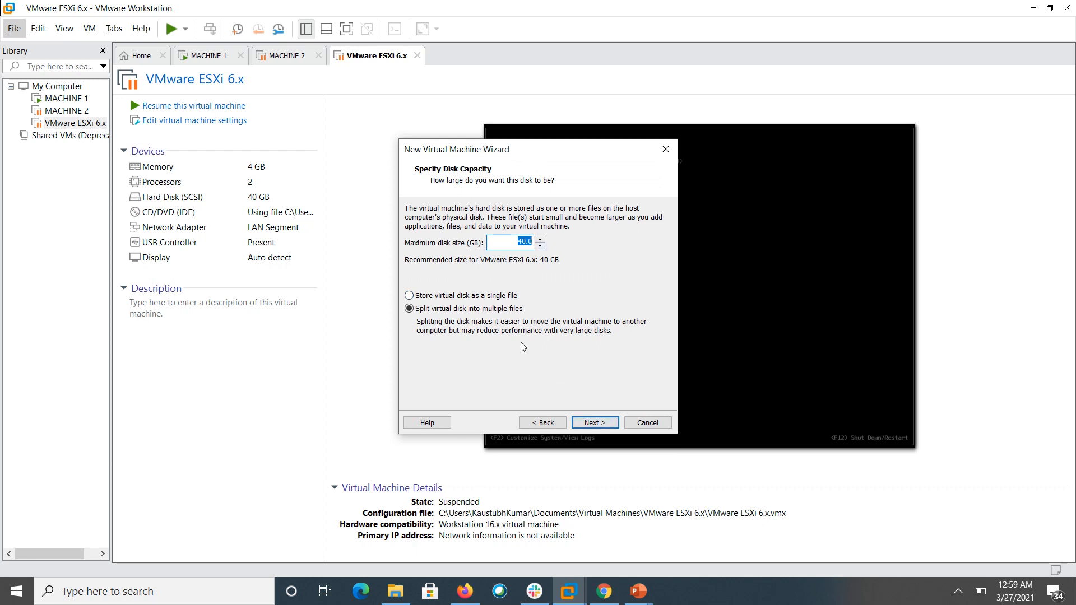
{"action": "left_click", "coordinate": [595, 426]}
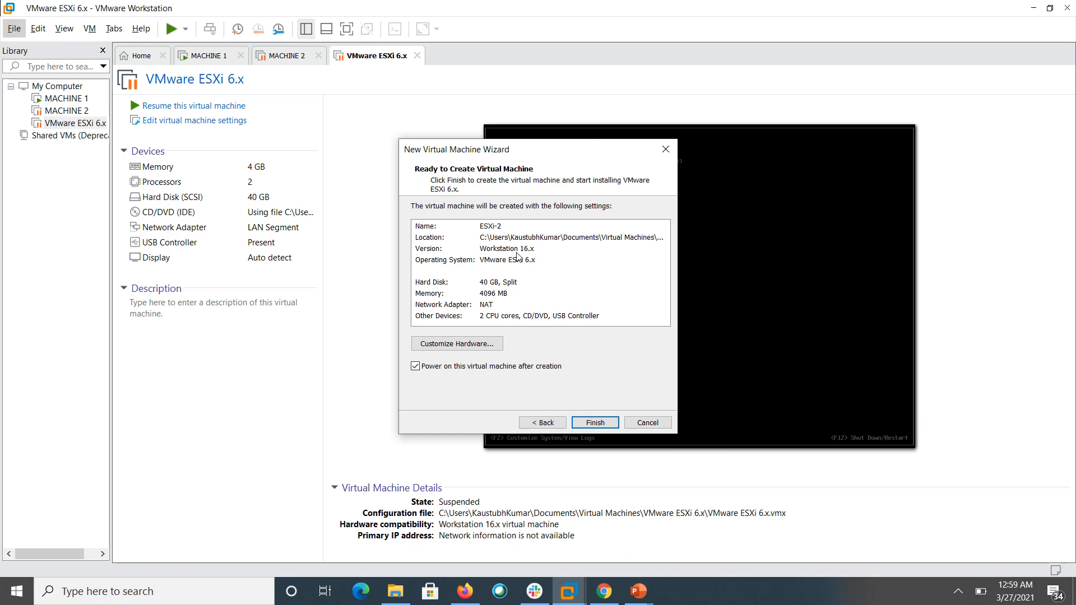
- Finish the wizard so ESXi-2 is created, powered on and boots the ESXi 6.7.0 installer
{"action": "left_click", "coordinate": [581, 423]}
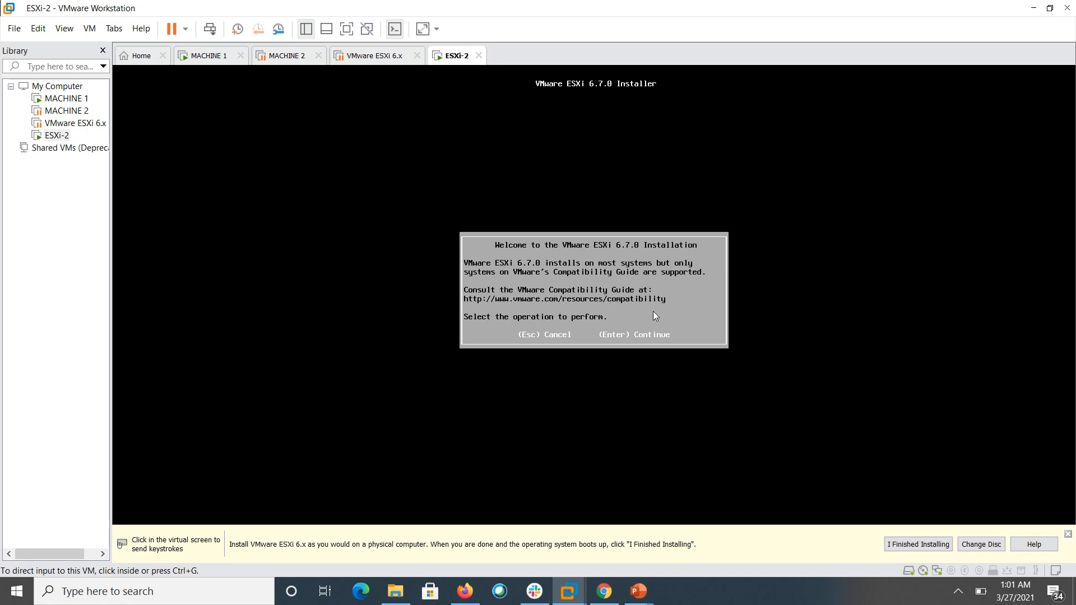
- Accept the ESXi licence, target the 40 GB local disk, and keep the US Default keyboard
{"action": "left_click", "coordinate": [620, 318]}
{"action": "key", "text": "Return"}
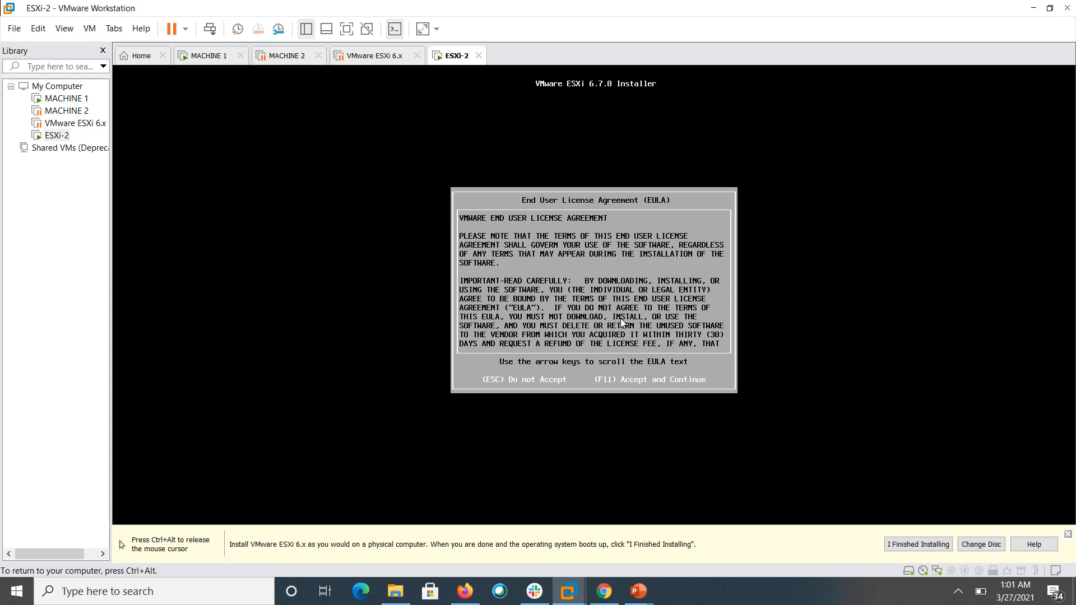
{"action": "key", "text": "F11"}
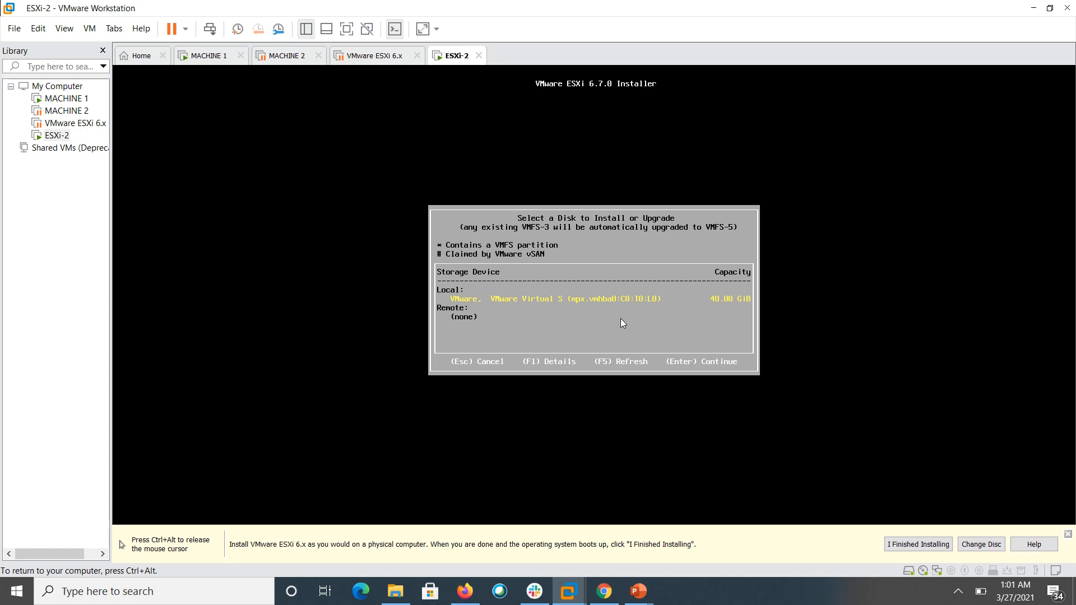
{"action": "key", "text": "Return"}
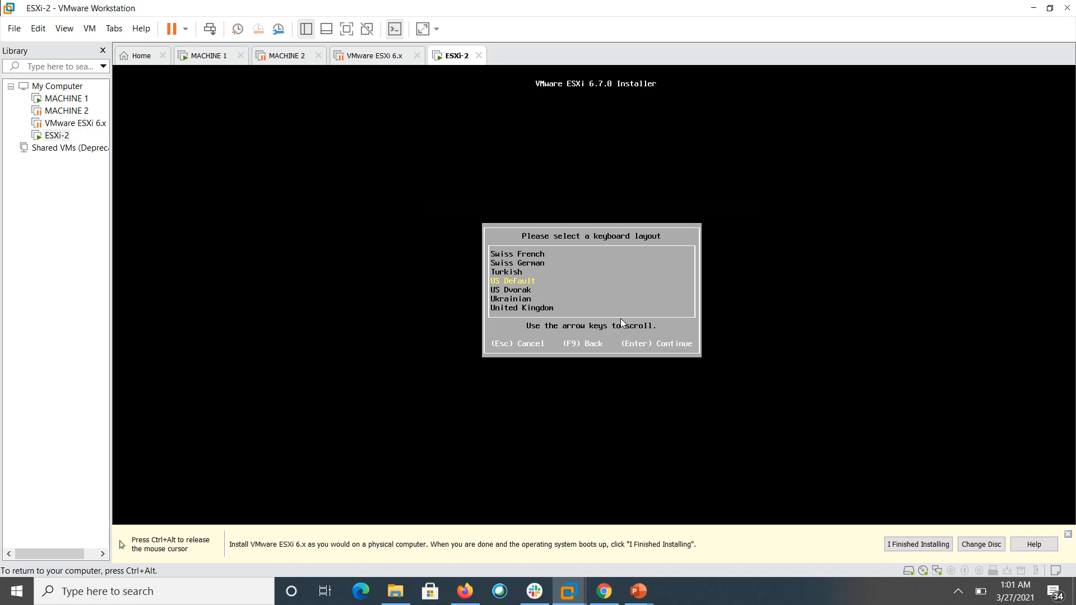
{"action": "key", "text": "Return"}
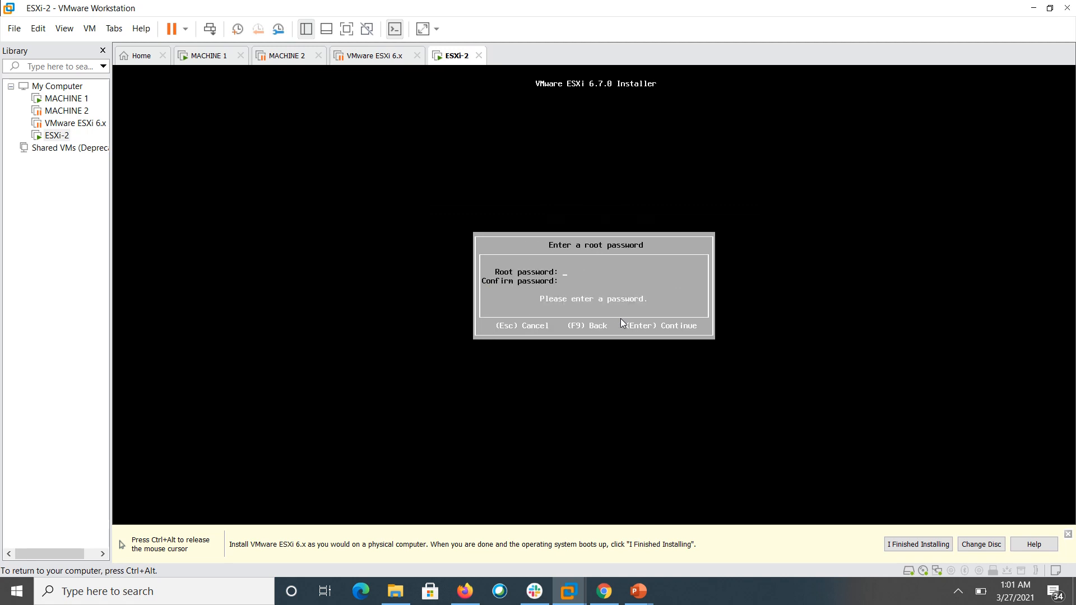
- Enter the root password in both fields so they match, and confirm
{"action": "type", "text": "********"}
{"action": "key", "text": "BackSpace"}
{"action": "key", "text": "BackSpace"}
{"action": "key", "text": "BackSpace"}
{"action": "key", "text": "BackSpace"}
{"action": "key", "text": "BackSpace"}
{"action": "key", "text": "BackSpace"}
{"action": "key", "text": "BackSpace"}
{"action": "type", "text": "***********************"}
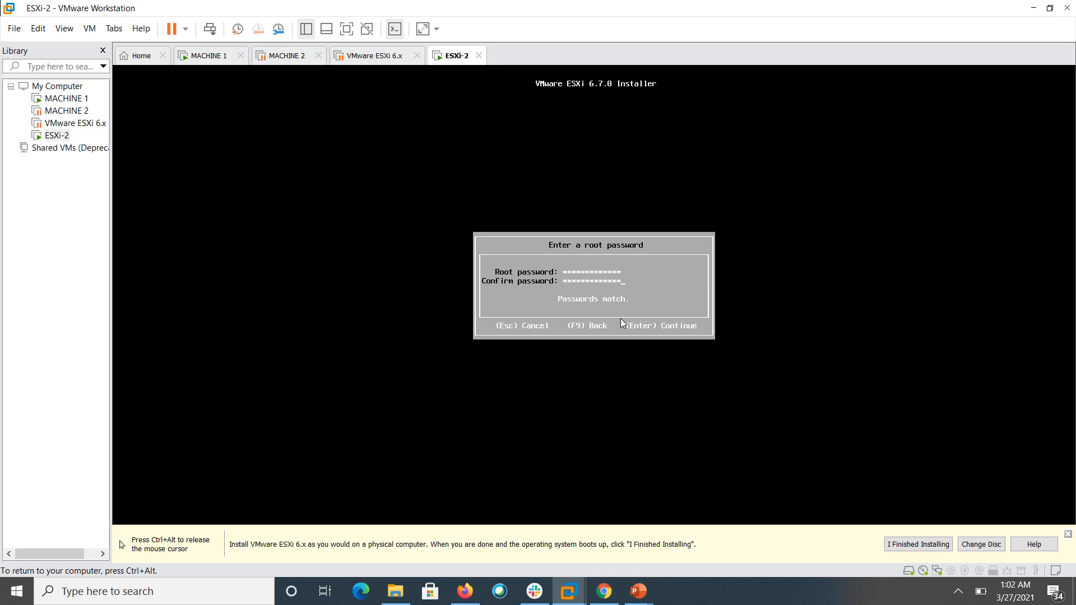
{"action": "key", "text": "Return"}
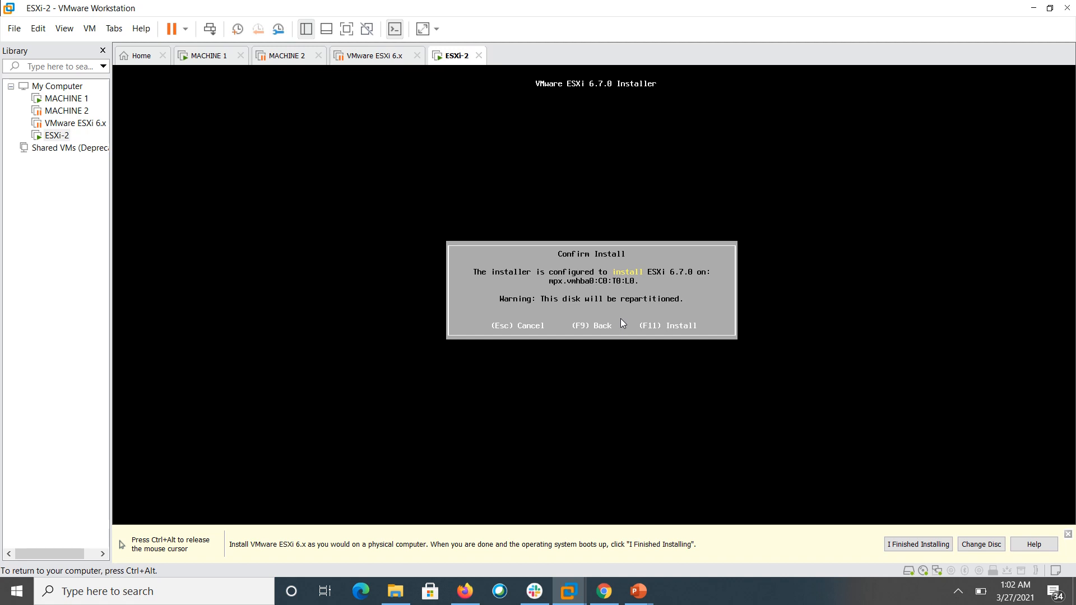
- Start the ESXi 6.7.0 installation on the local disk with F11
{"action": "key", "text": "F11"}
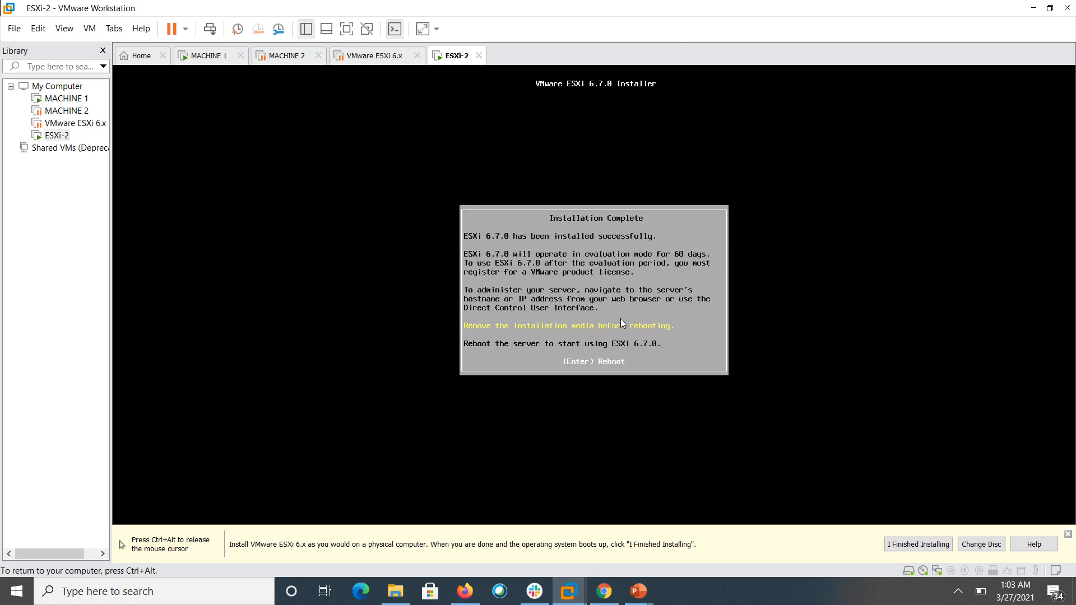
- Reboot ESXi-2 after installation and dismiss the hint bar with 'I Finished Installing'
{"action": "key", "text": "Return"}
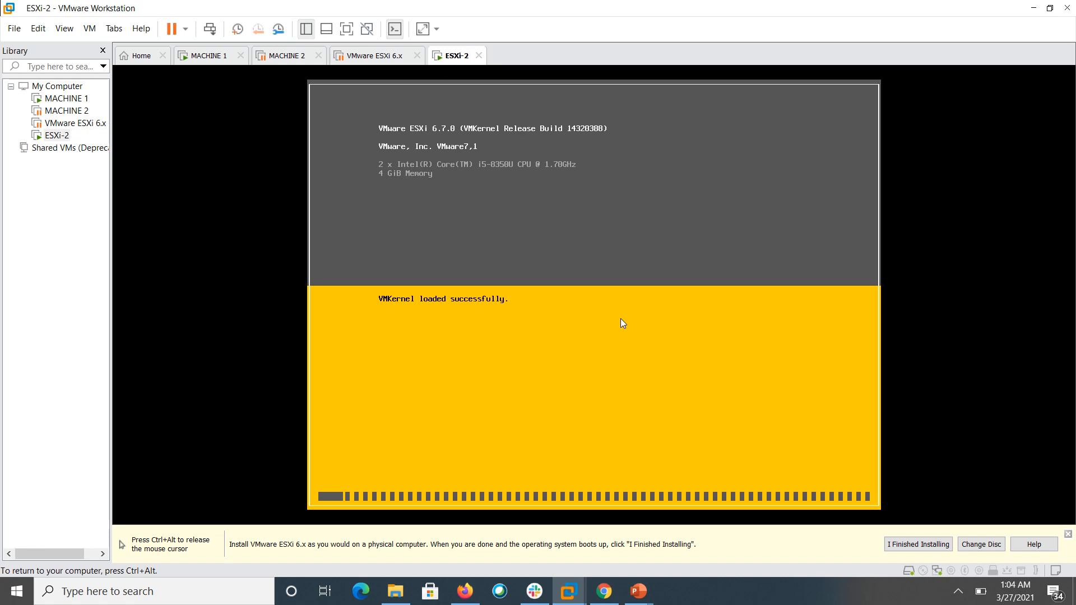
{"action": "key", "text": "ctrl+alt"}
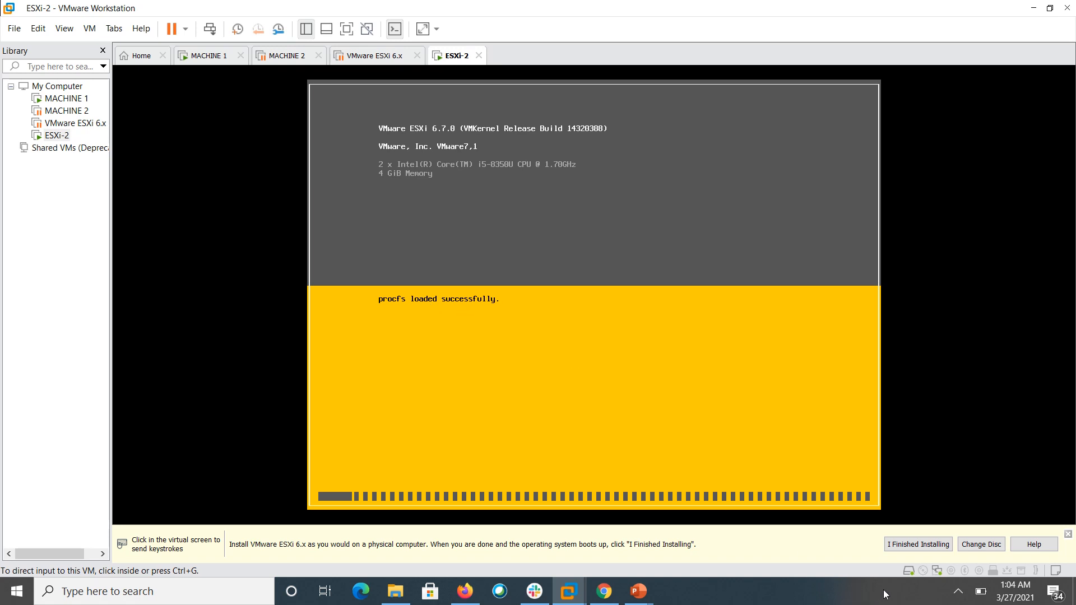
{"action": "left_click", "coordinate": [925, 544]}
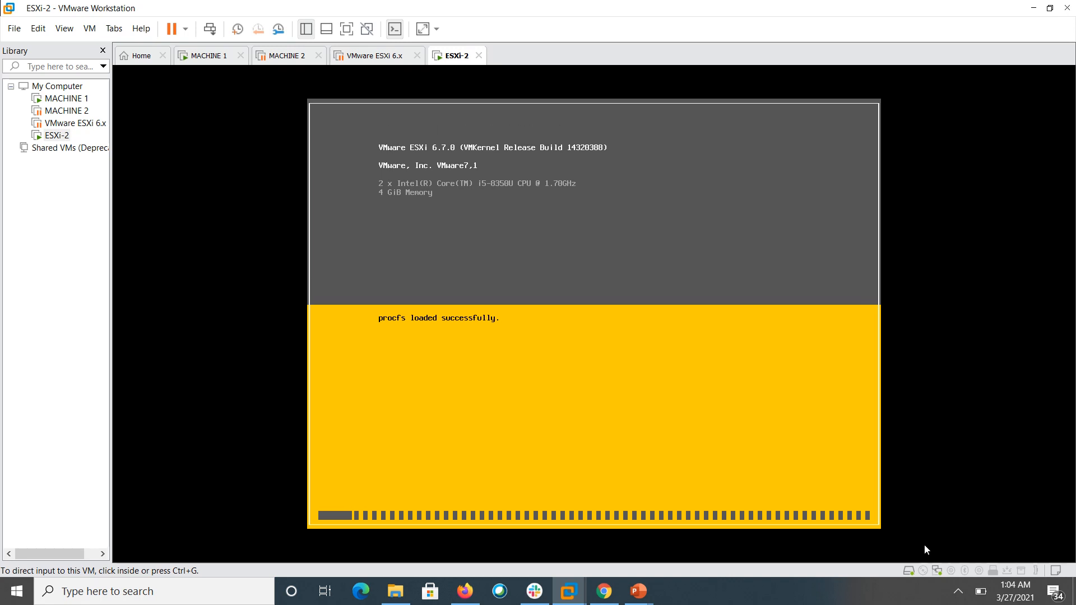
- Focus the ESXi-2 console while it boots to the DCUI showing 192.168.223.136 (DHCP)
{"action": "left_click", "coordinate": [630, 340]}
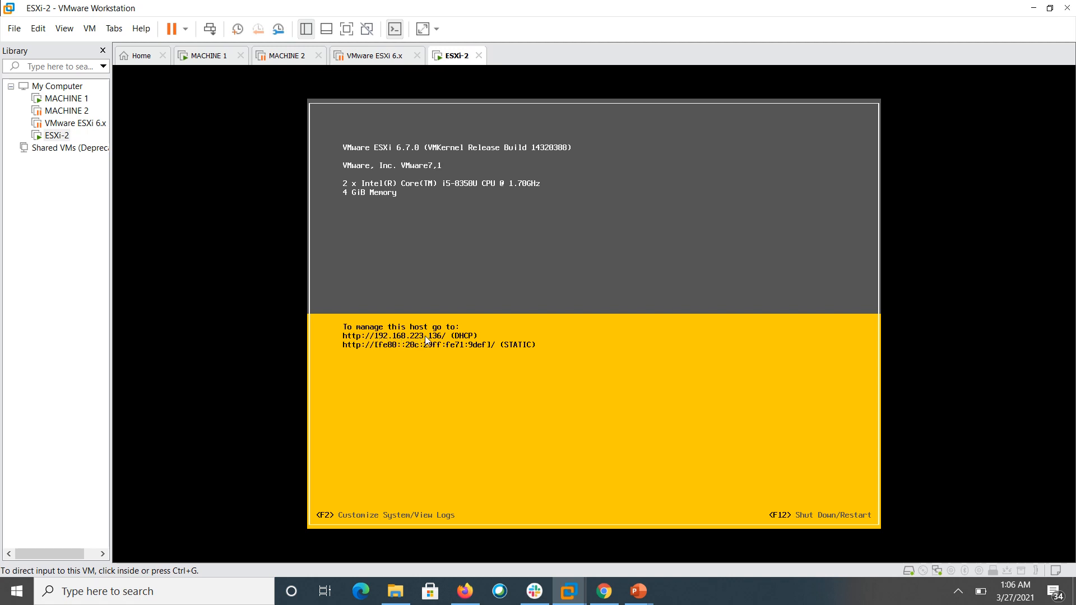
{"action": "right_click", "coordinate": [613, 593]}
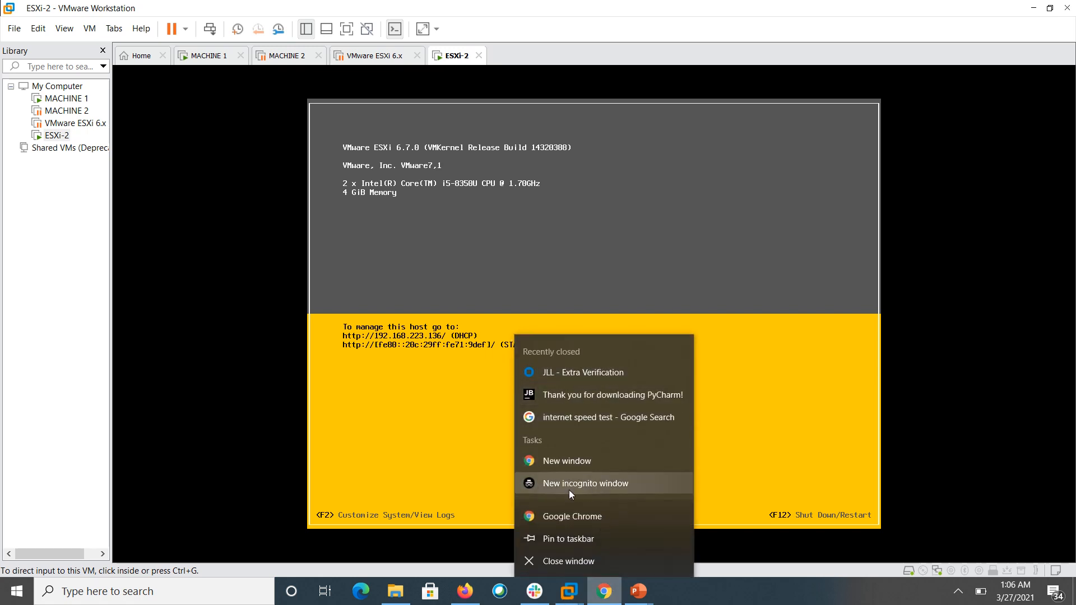
{"action": "left_click", "coordinate": [574, 516]}
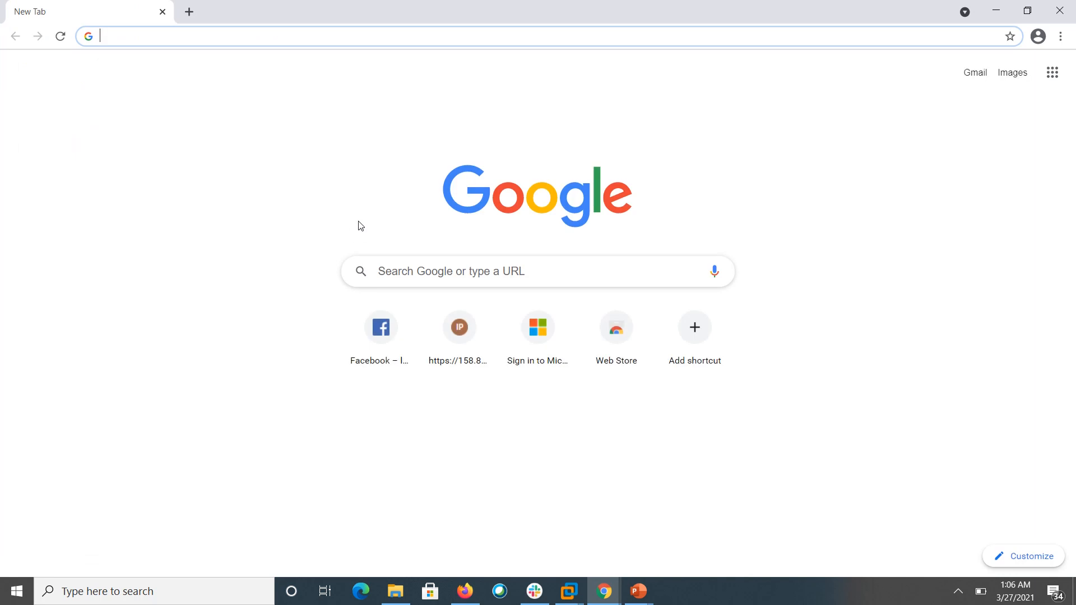
{"action": "key", "text": "alt+Tab"}
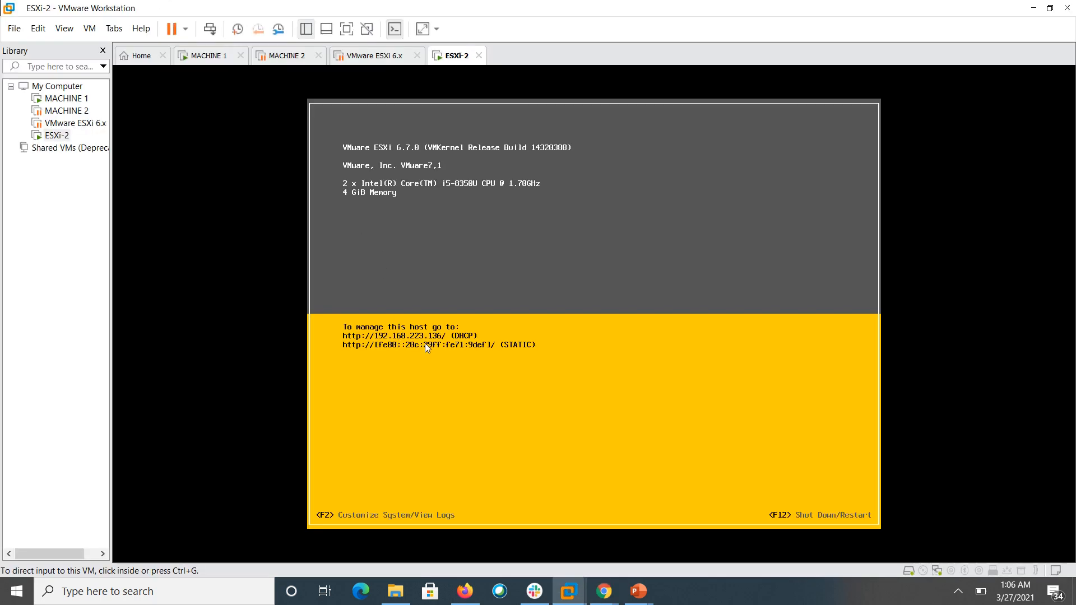
{"action": "key", "text": "alt+Tab"}
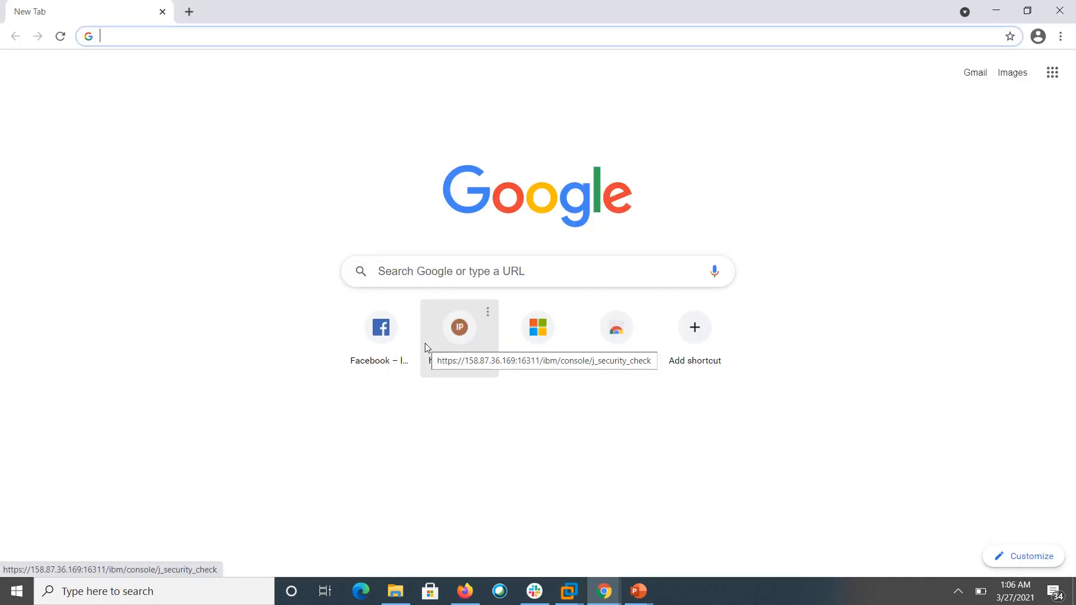
{"action": "type", "text": "http:"}
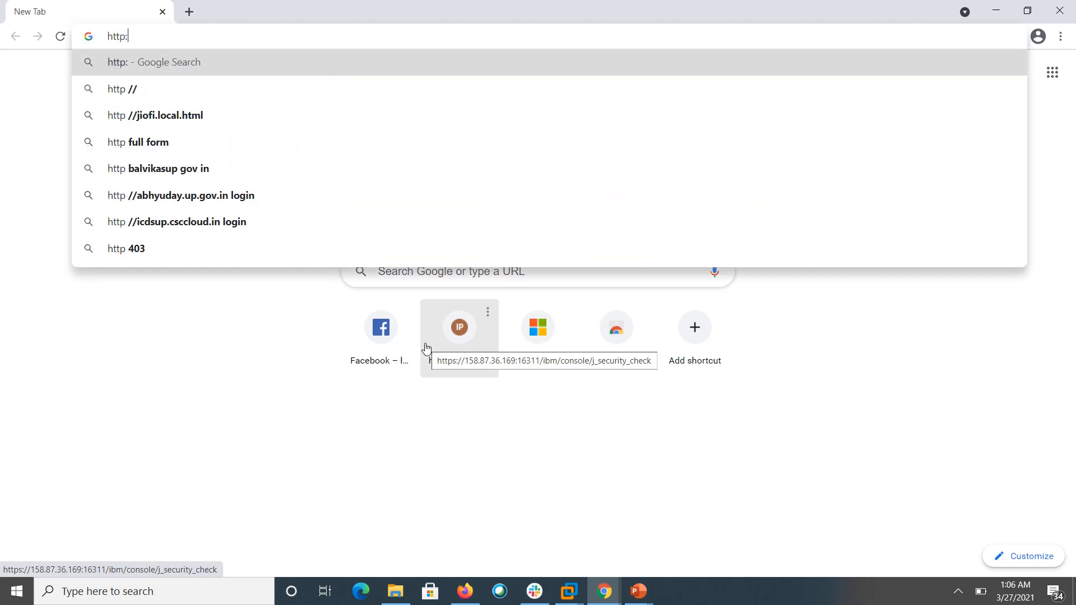
{"action": "type", "text": "//192"}
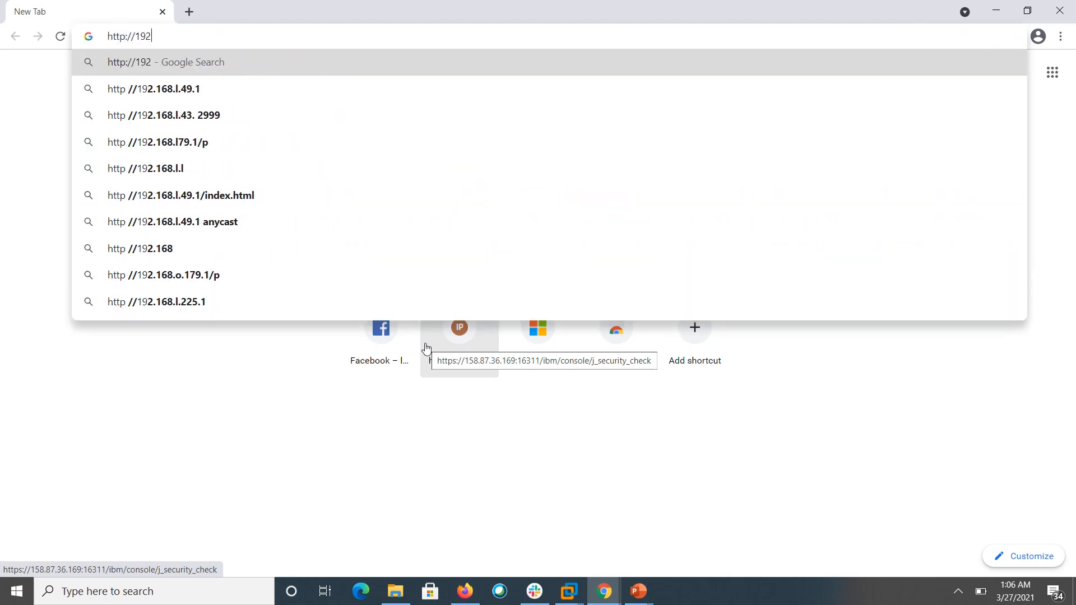
{"action": "type", "text": ".168."}
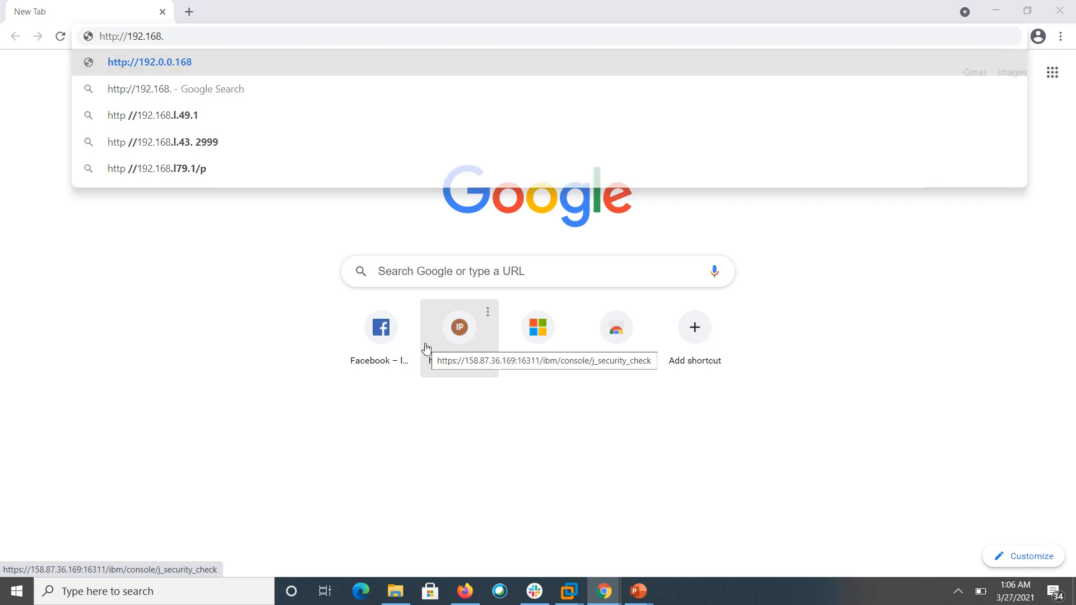
{"action": "key", "text": "alt+Tab"}
{"action": "key", "text": "alt+Tab"}
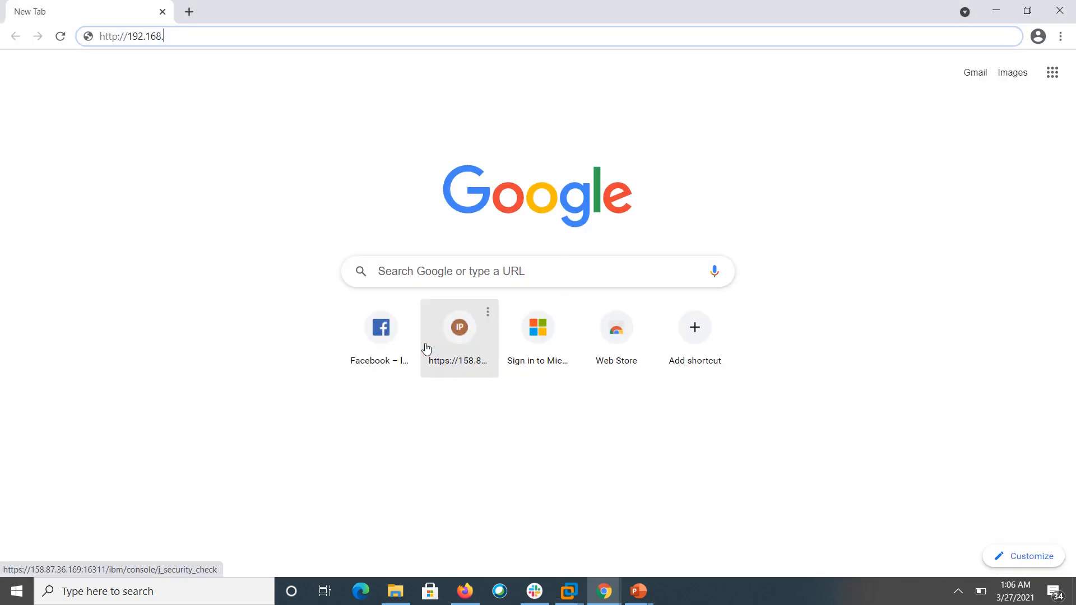
{"action": "type", "text": "223.1"}
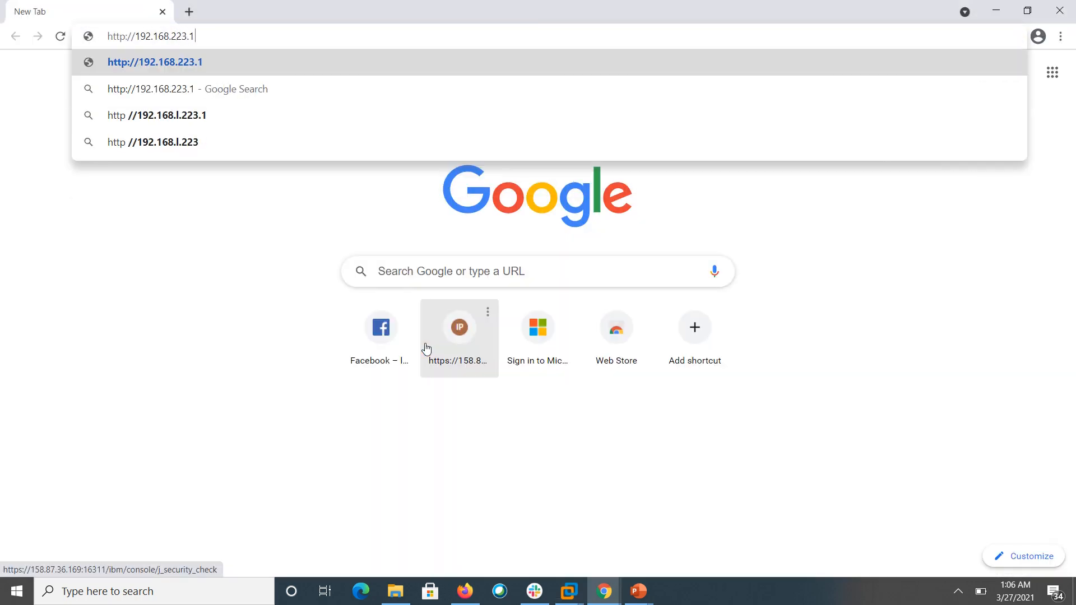
{"action": "type", "text": "36"}
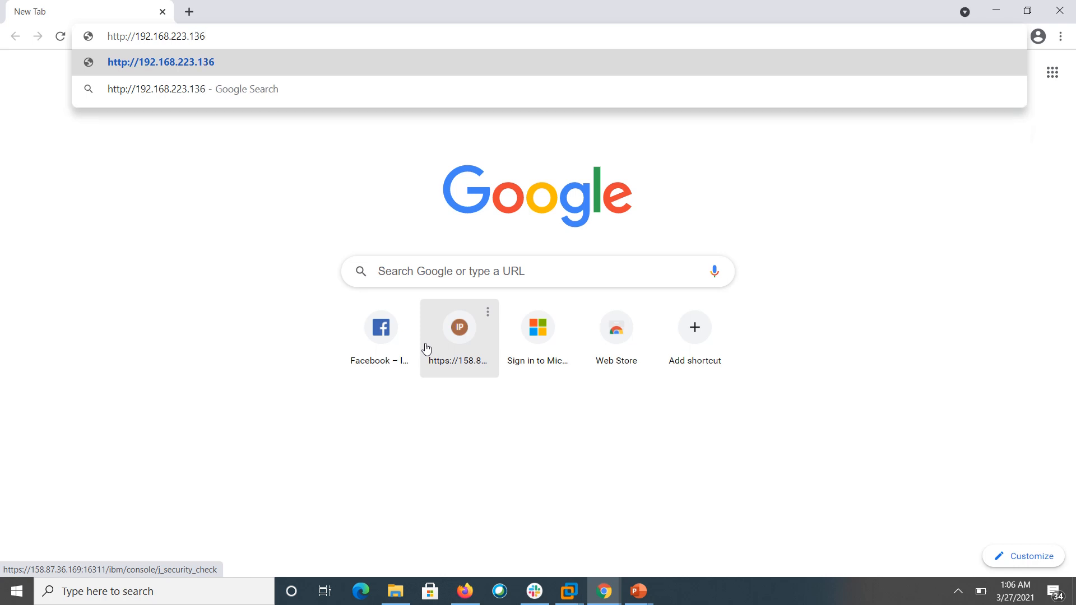
{"action": "type", "text": "/"}
{"action": "key", "text": "Return"}
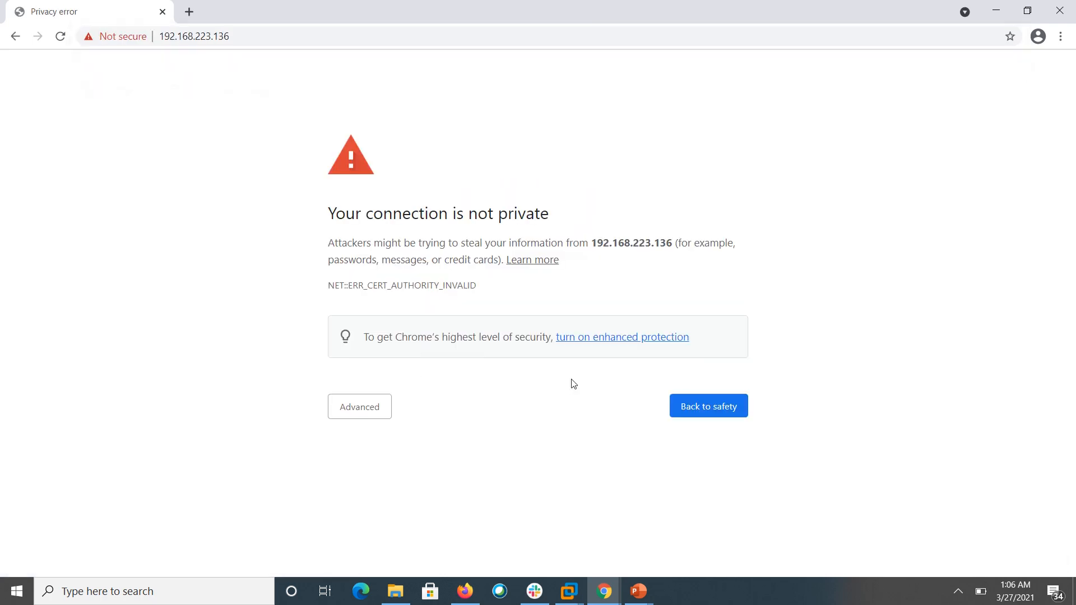
- Bypass the certificate warning via Advanced and proceed to 192.168.223.136
{"action": "left_click", "coordinate": [371, 415]}
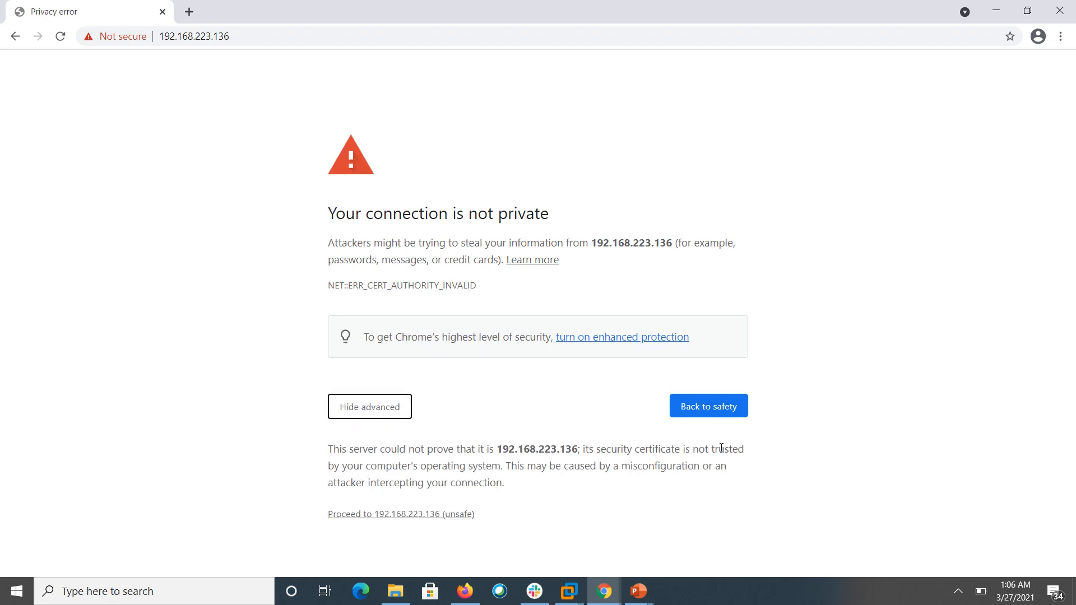
{"action": "left_click", "coordinate": [418, 514]}
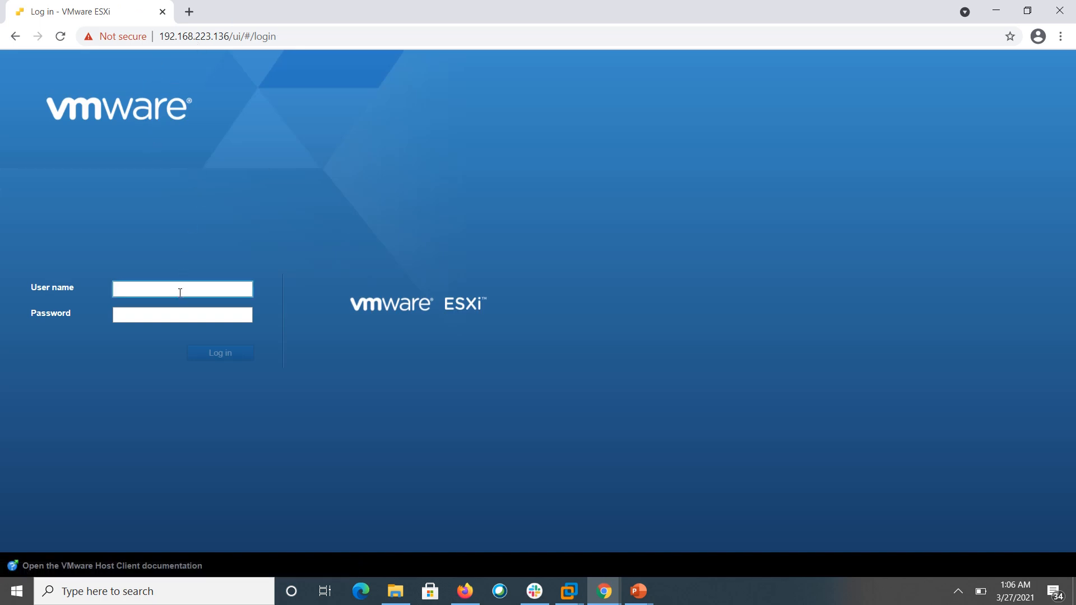
- Sign in to the ESXi Host Client as root with the account password
{"action": "type", "text": "root"}
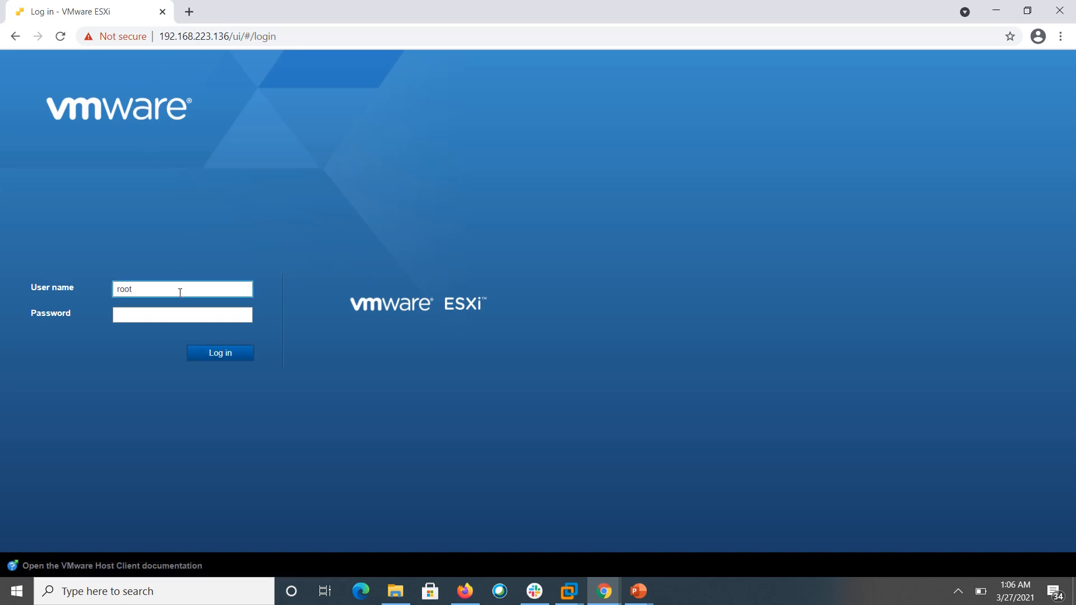
{"action": "key", "text": "Tab"}
{"action": "type", "text": "••••••••••"}
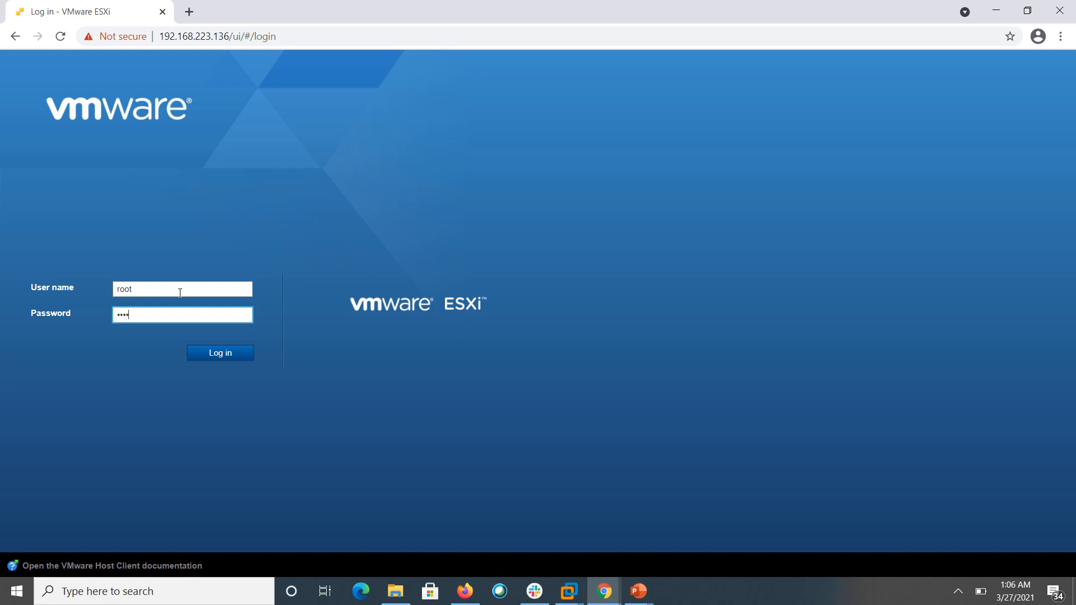
{"action": "type", "text": "•••"}
{"action": "key", "text": "Return"}
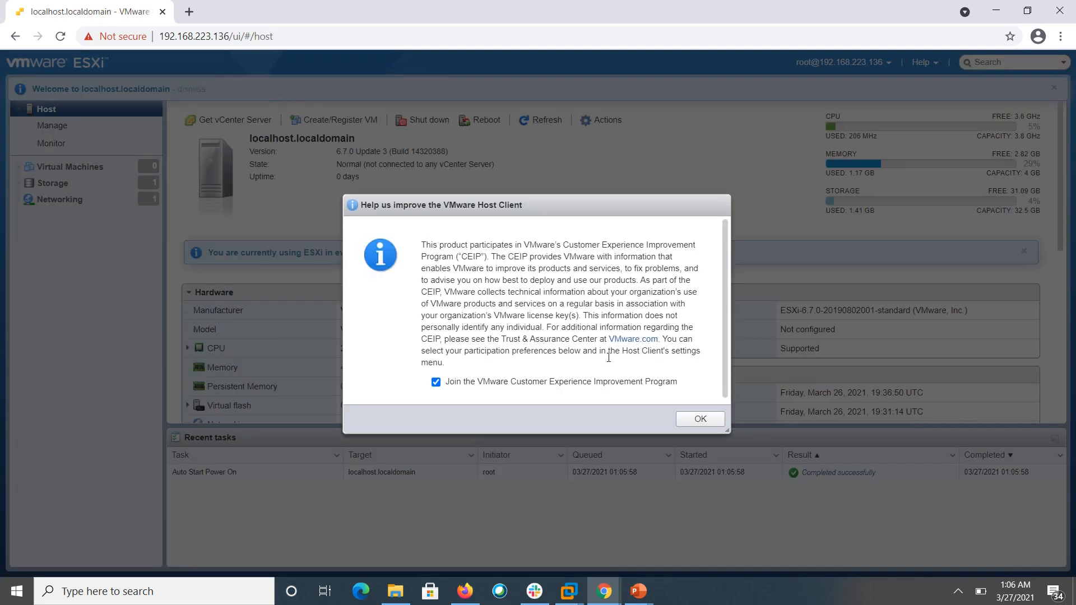
- Dismiss the CEIP notice and view the host's Manage > System > Advanced settings
{"action": "left_click", "coordinate": [702, 419]}
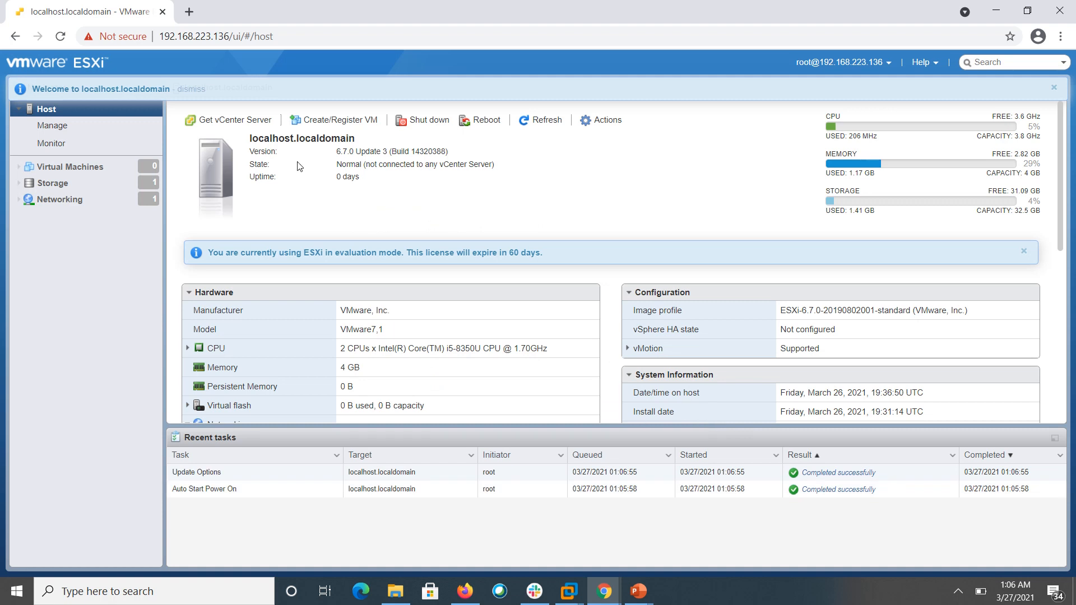
{"action": "left_click", "coordinate": [59, 136]}
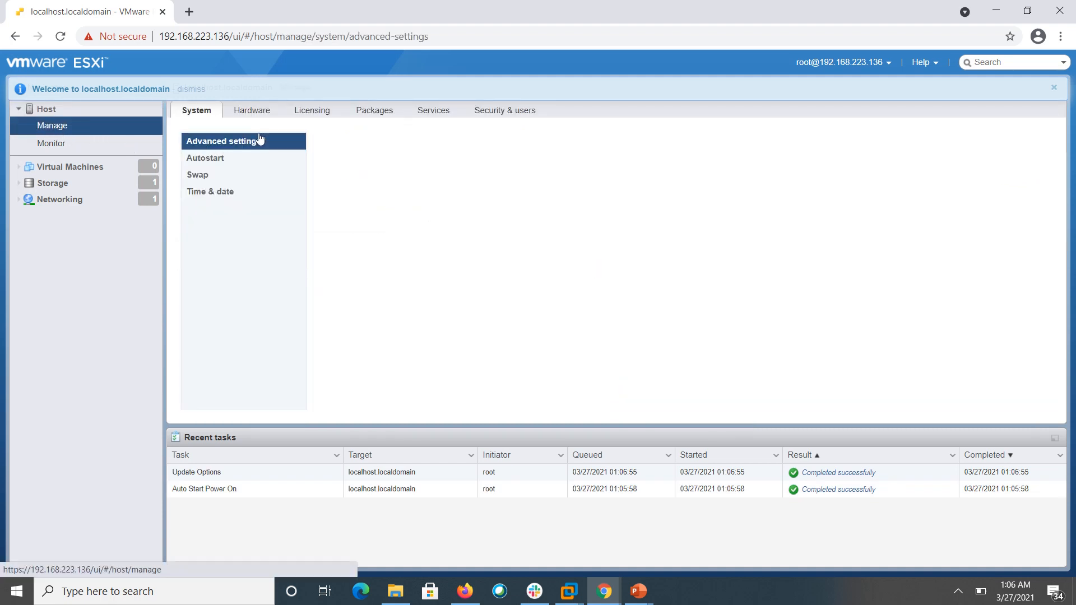
{"action": "left_click", "coordinate": [217, 142]}
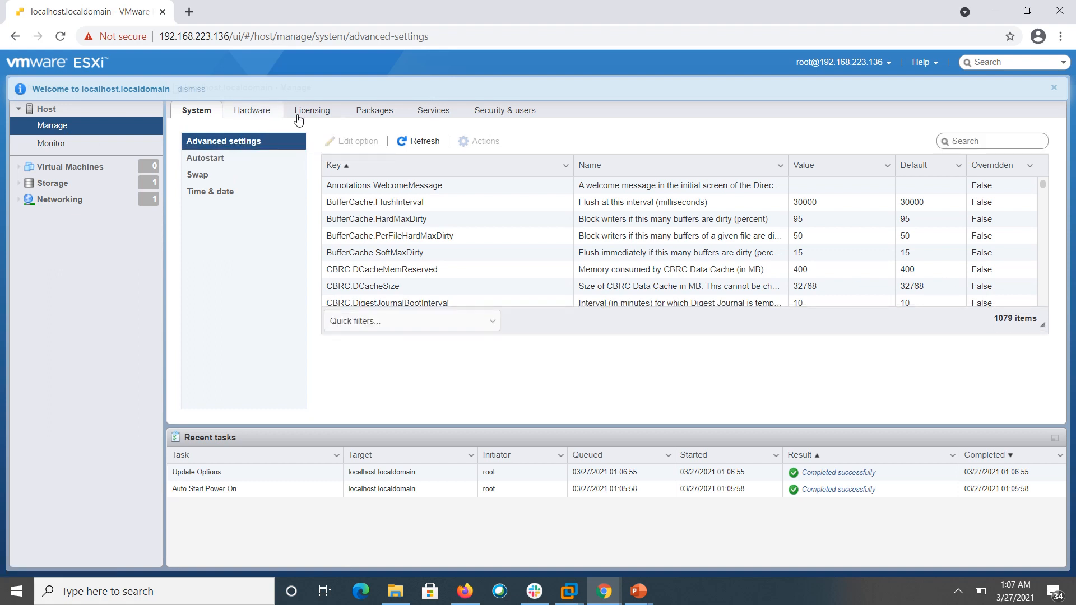
- List the host's user accounts under Security & users > Authentication > Users
{"action": "left_click", "coordinate": [503, 112]}
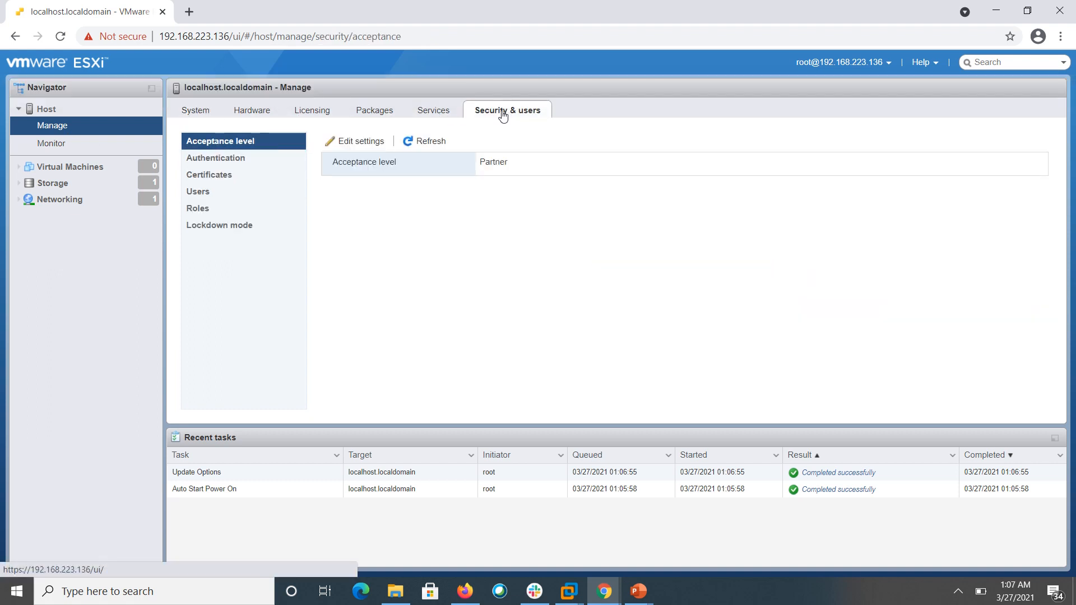
{"action": "left_click", "coordinate": [224, 158]}
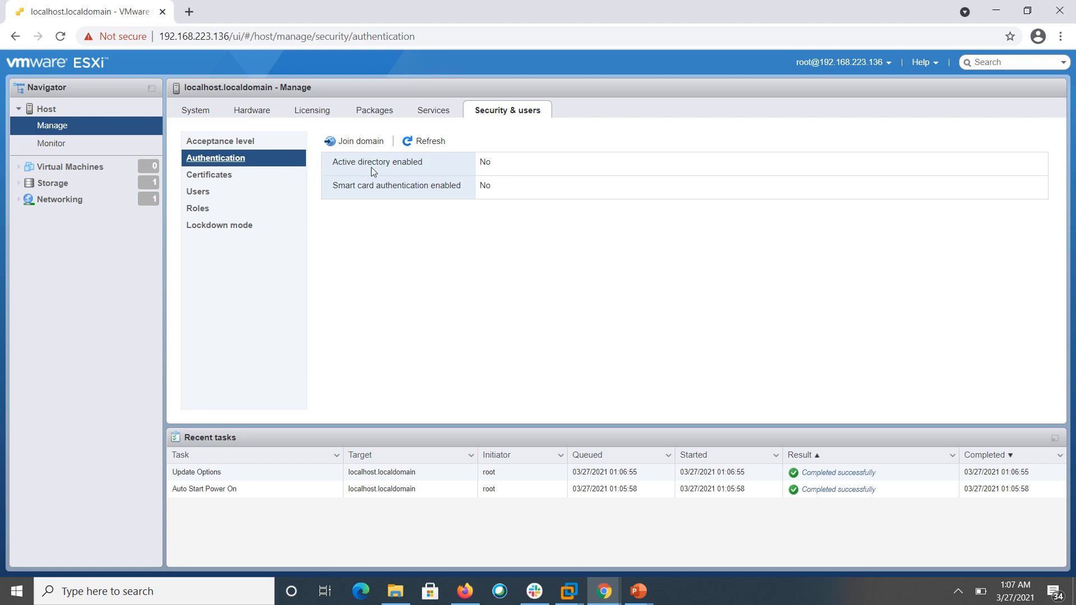
{"action": "left_click", "coordinate": [209, 192]}
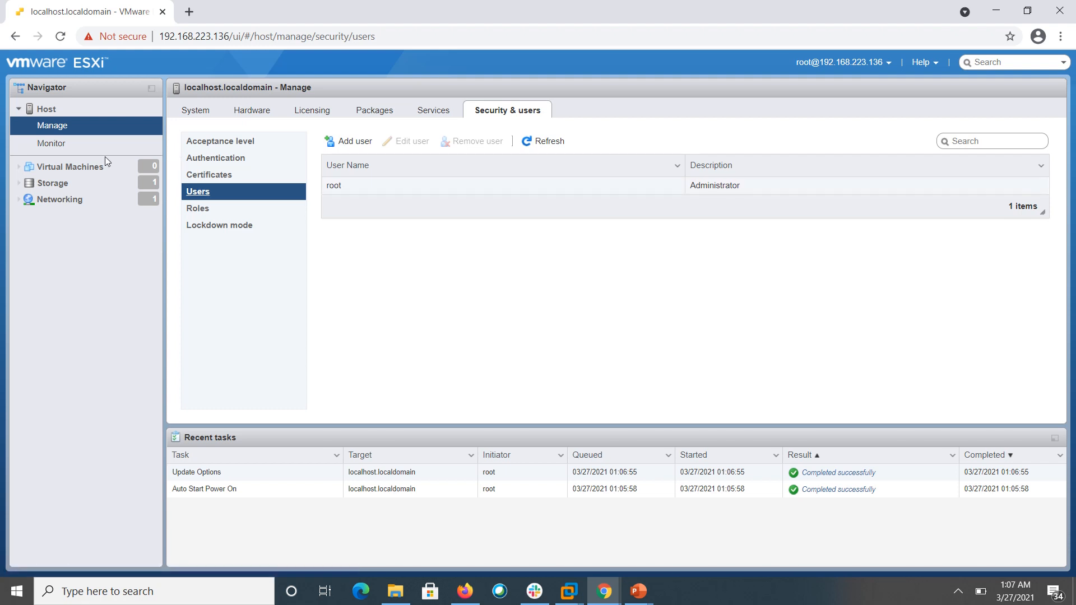
- Browse the Virtual Machines and Storage pages, ending on the Networking port groups list
{"action": "left_click", "coordinate": [64, 174]}
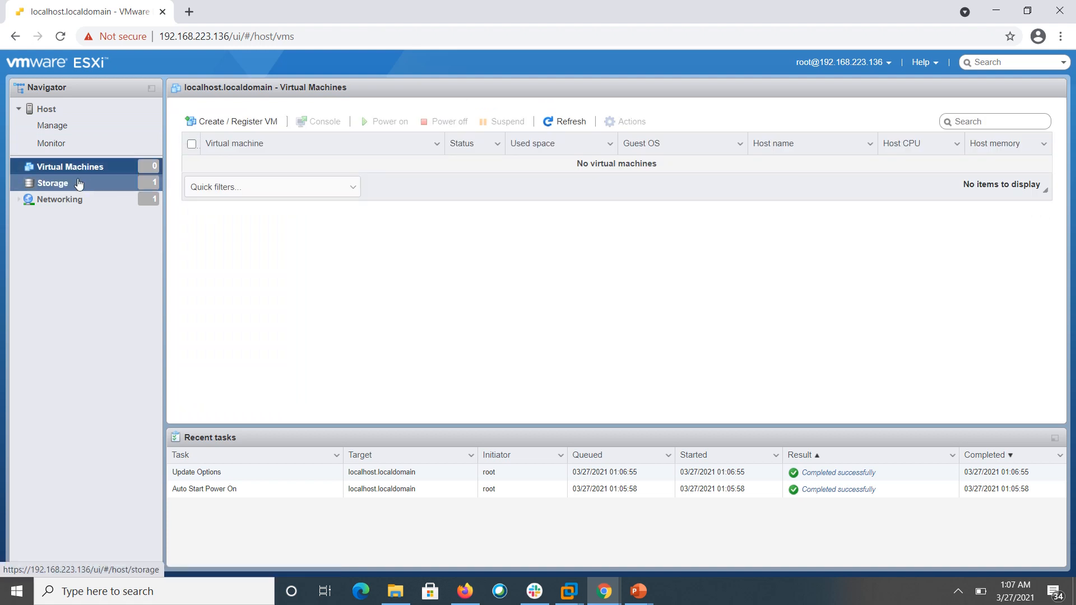
{"action": "left_click", "coordinate": [78, 184]}
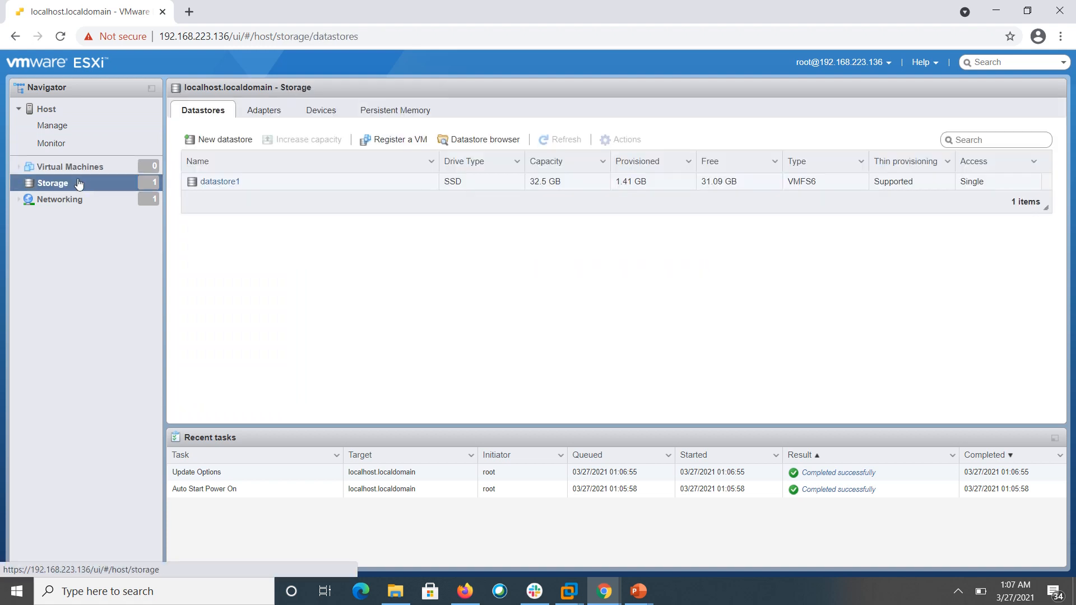
{"action": "left_click", "coordinate": [72, 199]}
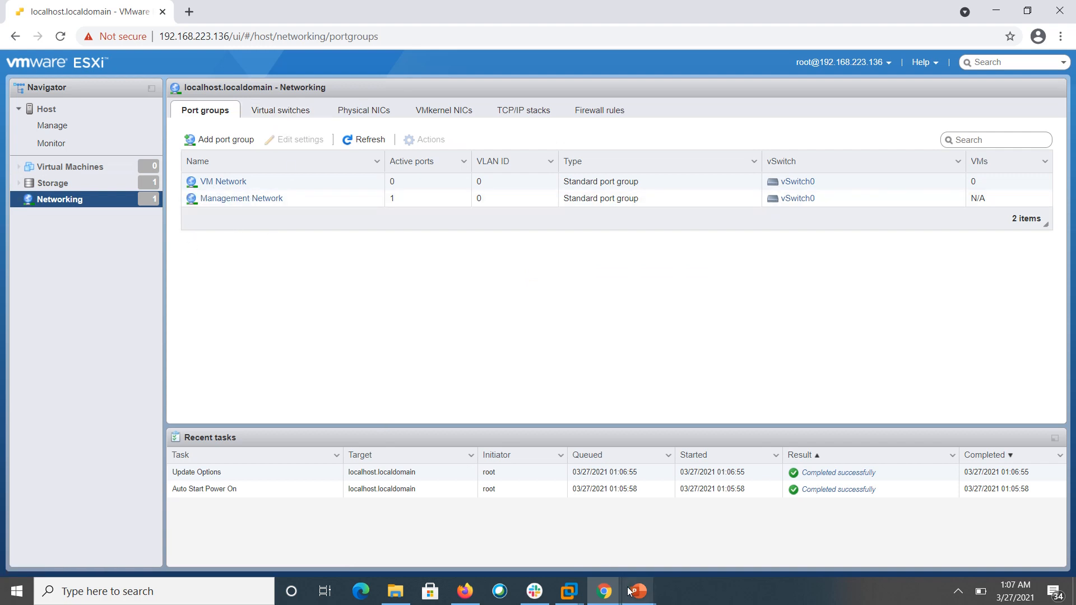
- Switch to the ESXi-2 console and log in to System Customization as root
{"action": "mouse_move", "coordinate": [629, 590]}
{"action": "mouse_move", "coordinate": [569, 591]}
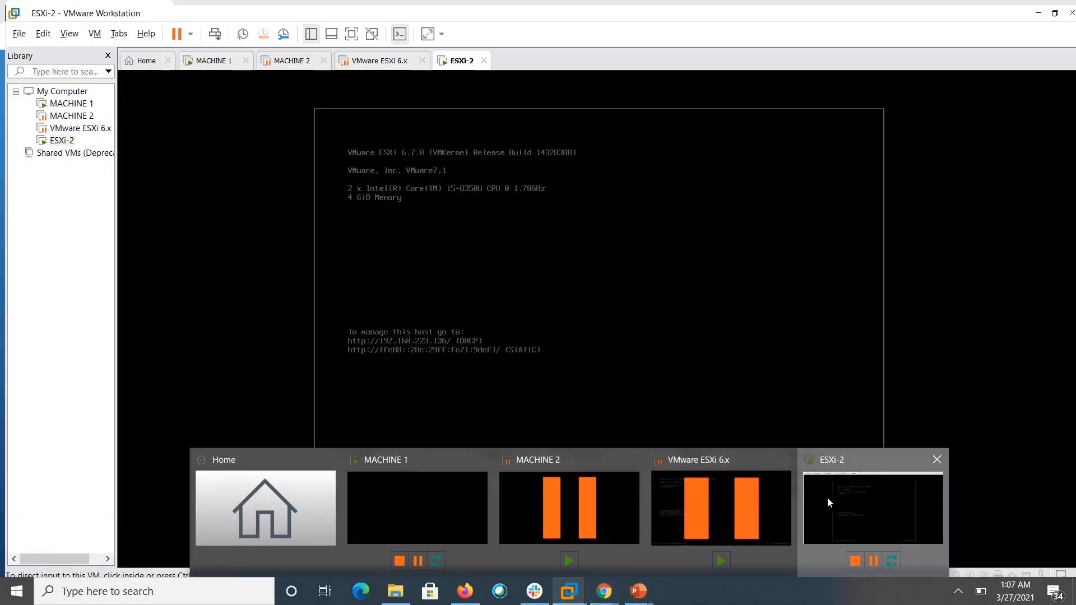
{"action": "left_click", "coordinate": [827, 496]}
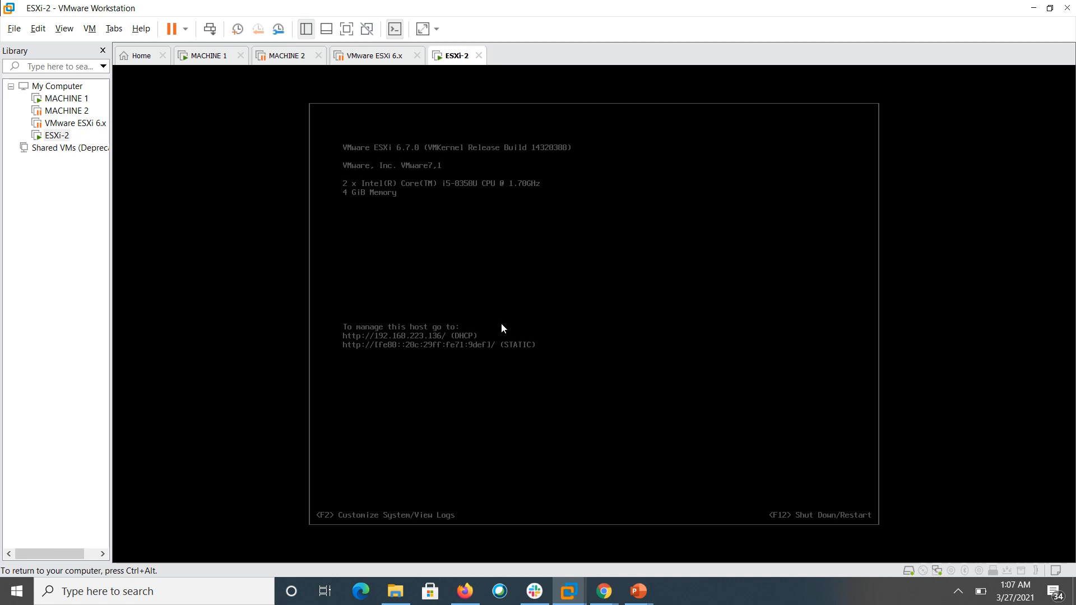
{"action": "key", "text": "F2"}
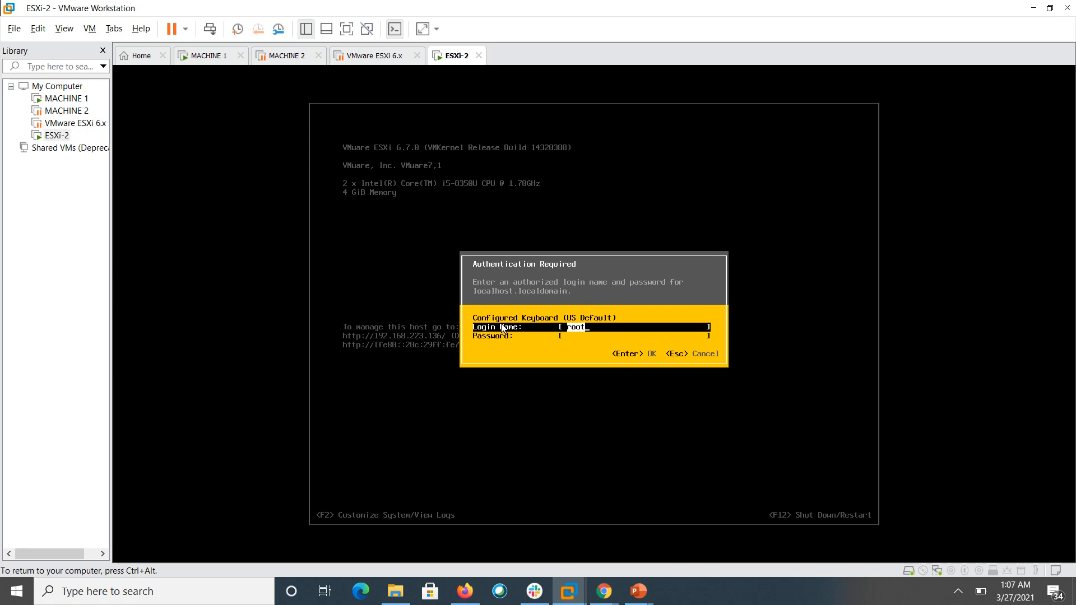
{"action": "key", "text": "Tab"}
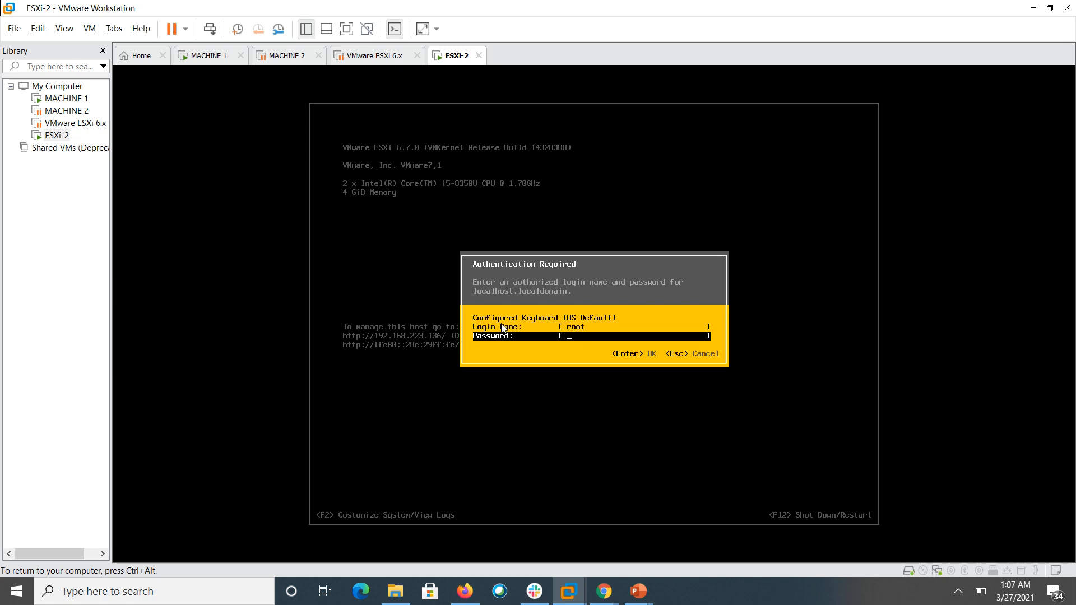
{"action": "type", "text": "********"}
{"action": "key", "text": "Return"}
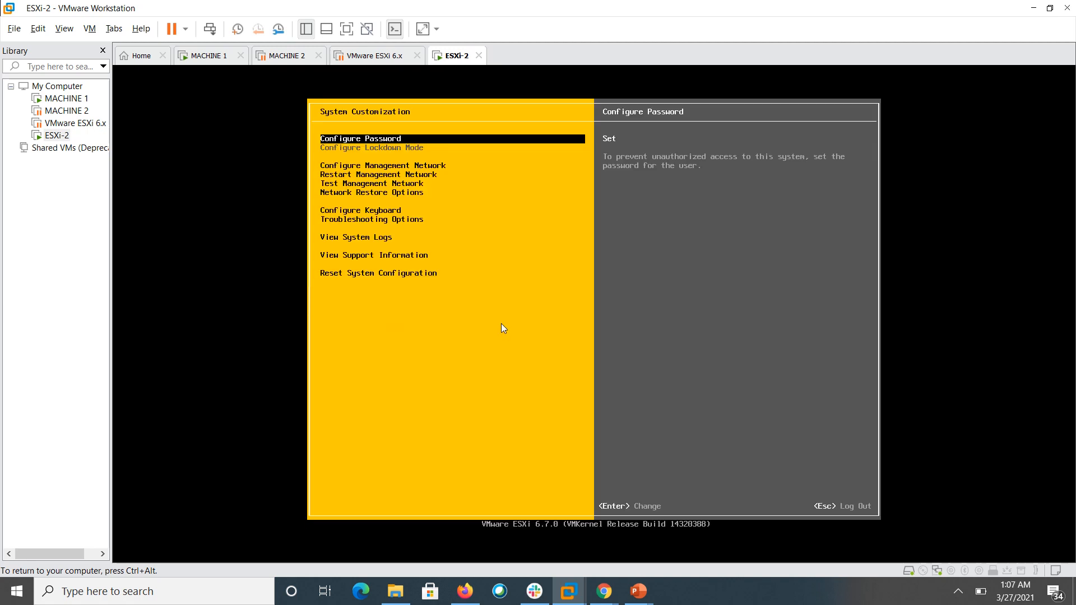
- Open the management network's IPv4 Configuration and choose static IPv4 addressing
{"action": "key", "text": "Down"}
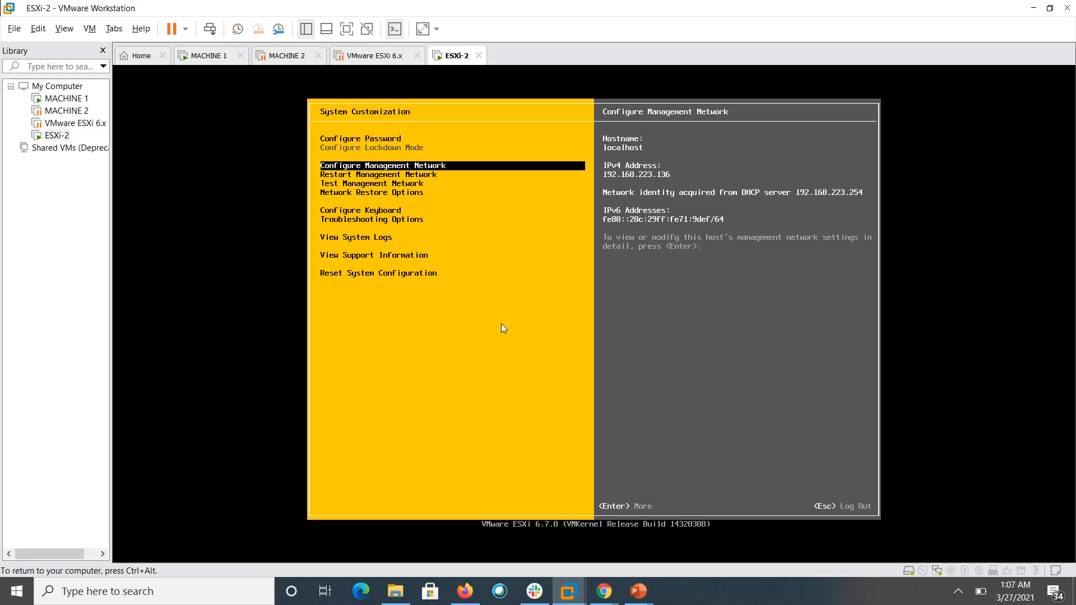
{"action": "key", "text": "Return"}
{"action": "key", "text": "Down"}
{"action": "key", "text": "Down"}
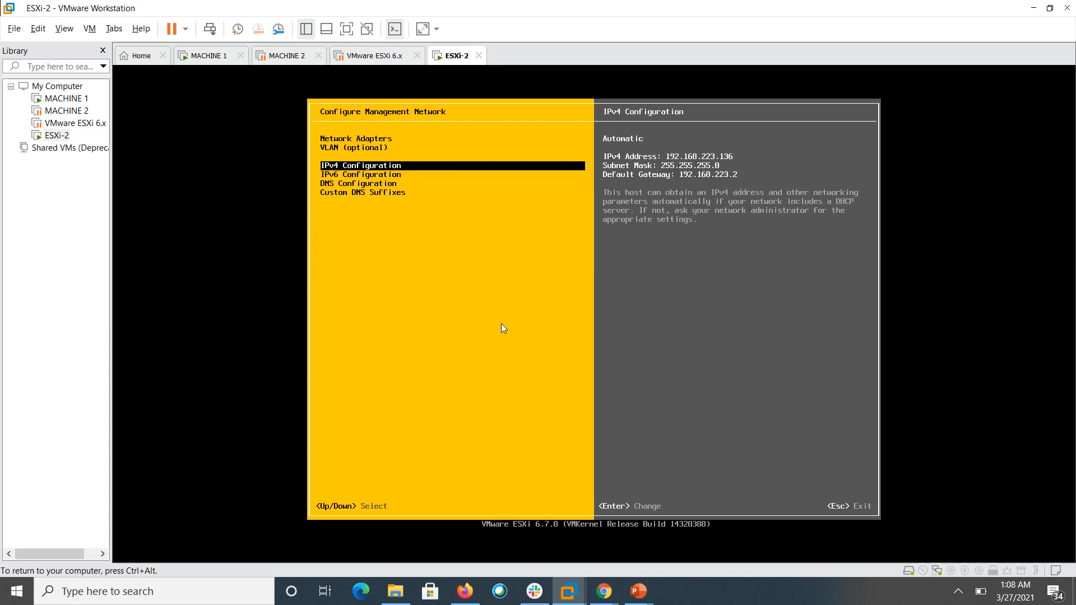
{"action": "key", "text": "Return"}
{"action": "key", "text": "Down"}
{"action": "key", "text": "Down"}
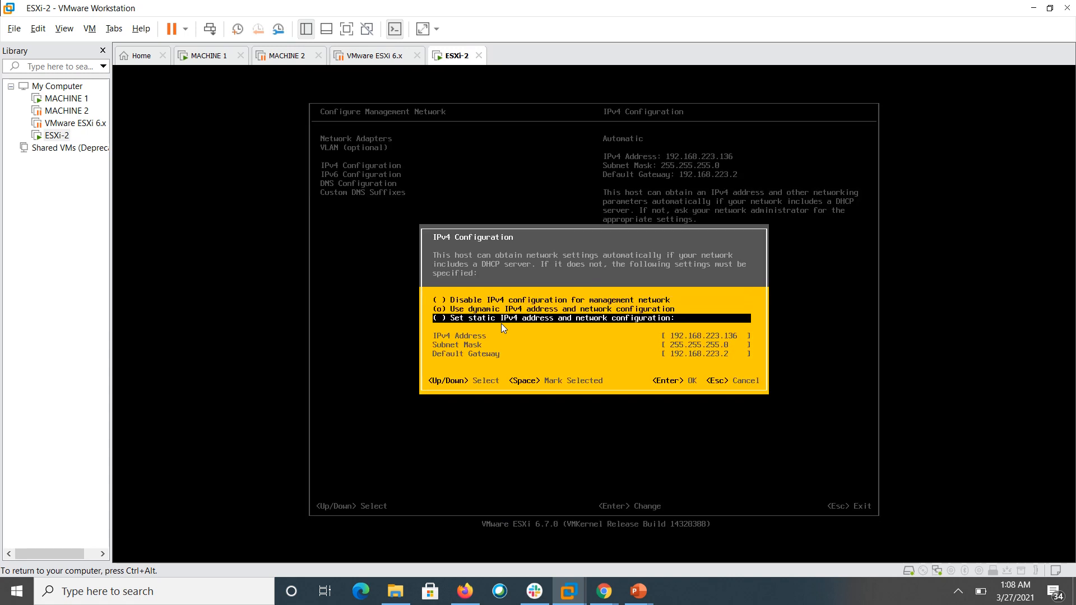
{"action": "key", "text": "Up"}
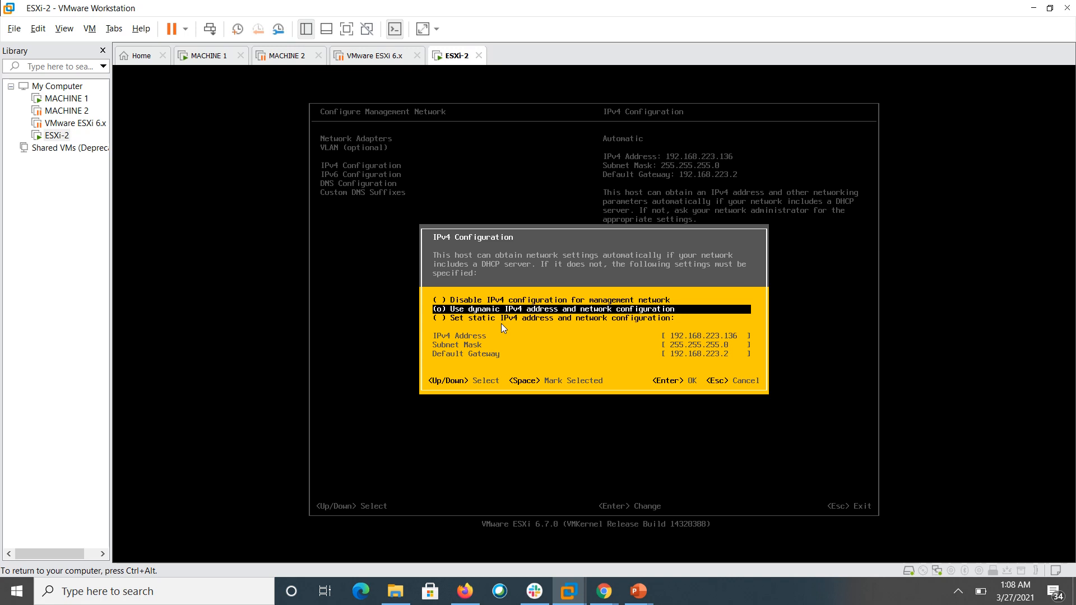
{"action": "key", "text": "Down"}
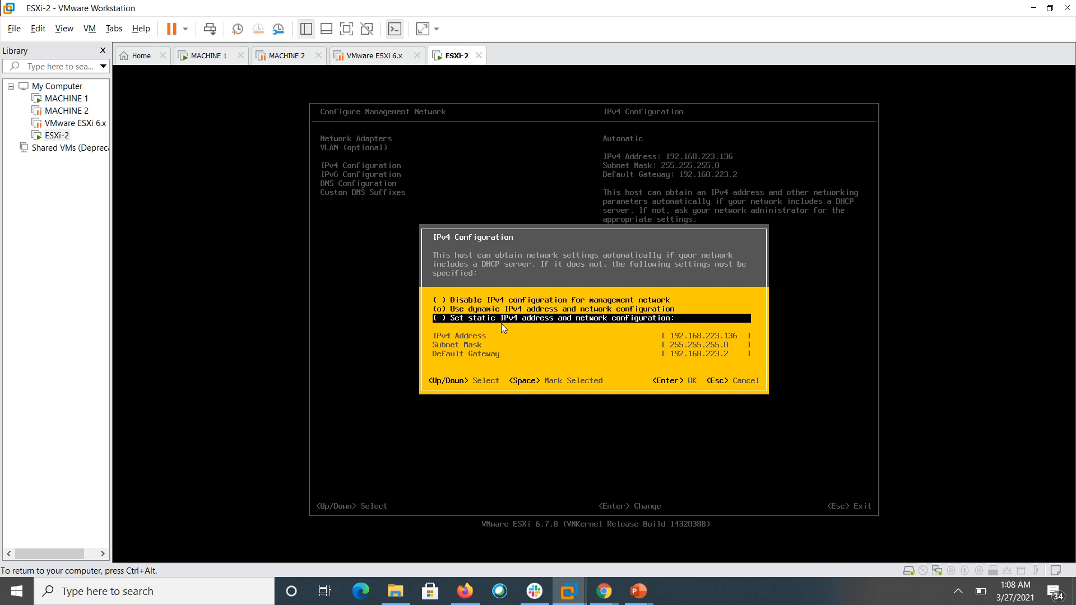
{"action": "key", "text": "space"}
- Enter IPv4 address 192.168.10.6 and default gateway 192.168.10.1, and confirm them
{"action": "key", "text": "Down"}
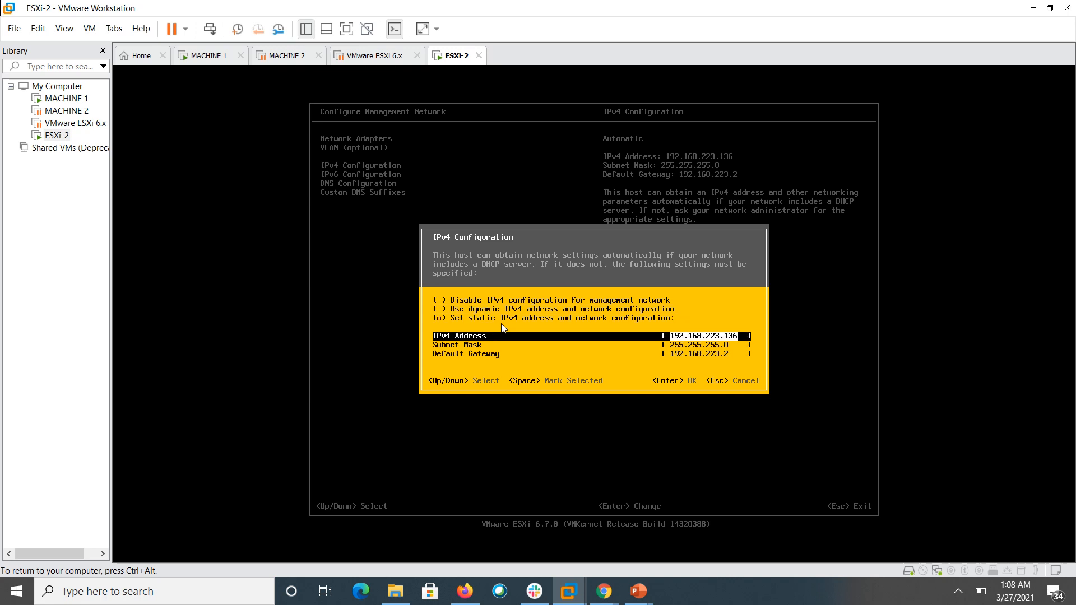
{"action": "type", "text": "10"}
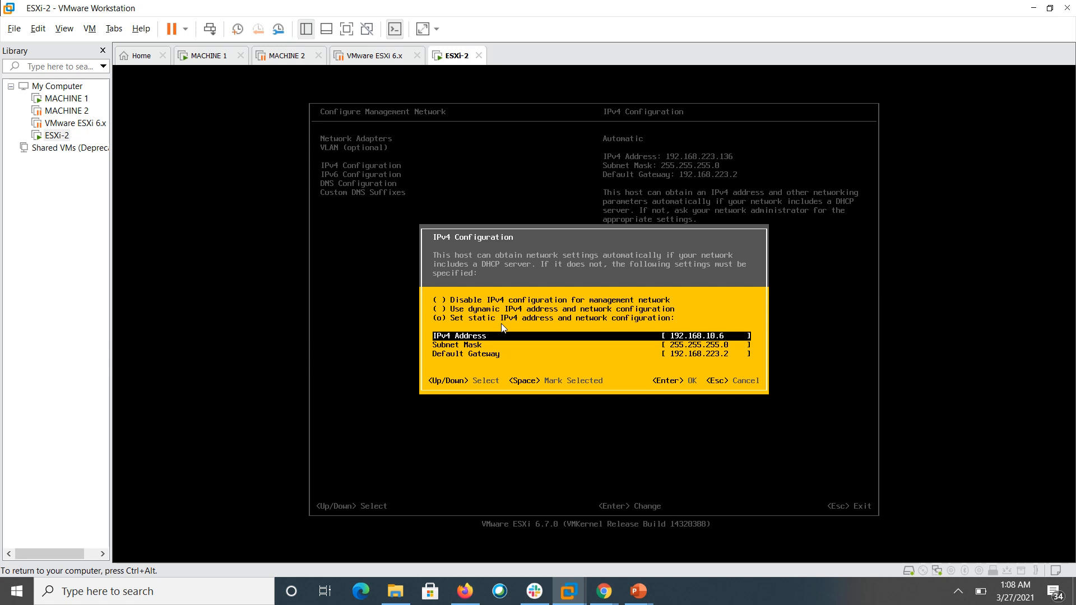
{"action": "key", "text": "Down"}
{"action": "key", "text": "Down"}
{"action": "type", "text": "192"}
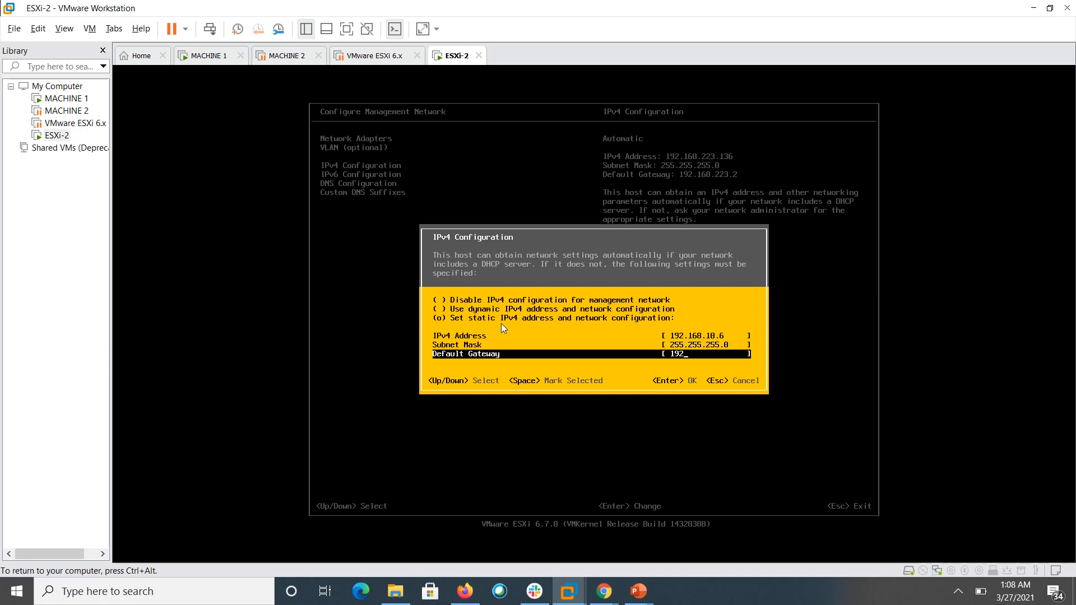
{"action": "type", "text": ".168.10."}
{"action": "type", "text": "1"}
{"action": "key", "text": "Return"}
{"action": "key", "text": "Down"}
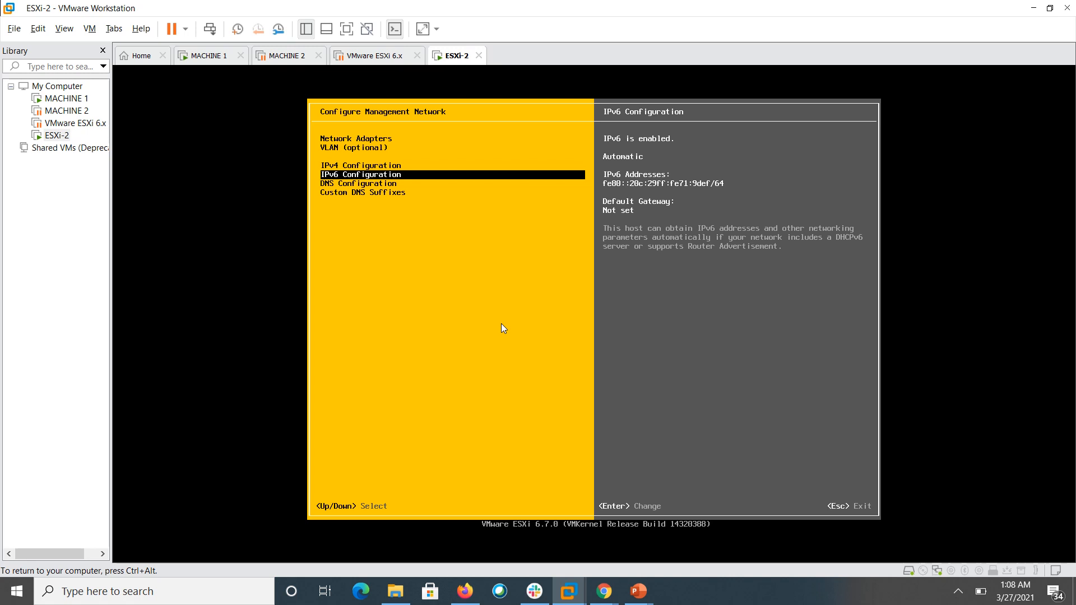
- Open DNS Configuration and switch to manually specified DNS server addresses
{"action": "key", "text": "Down"}
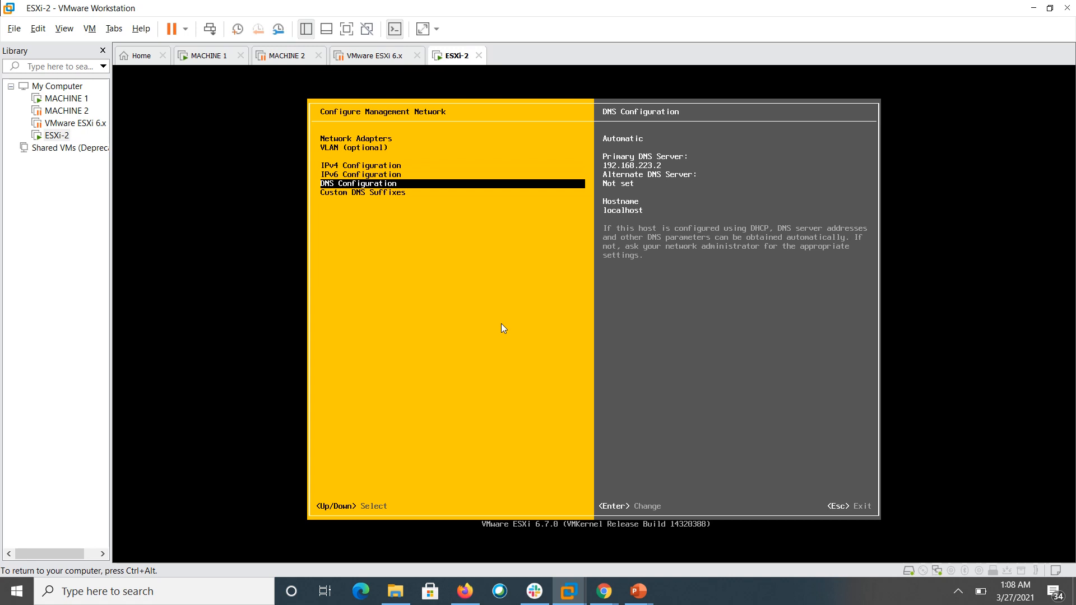
{"action": "key", "text": "Return"}
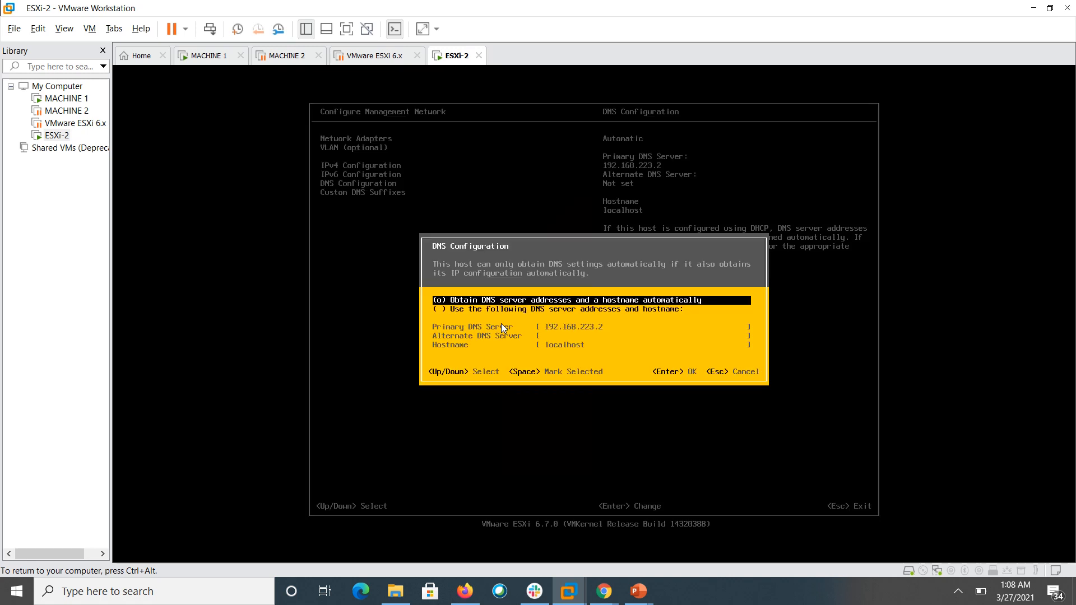
{"action": "key", "text": "Down"}
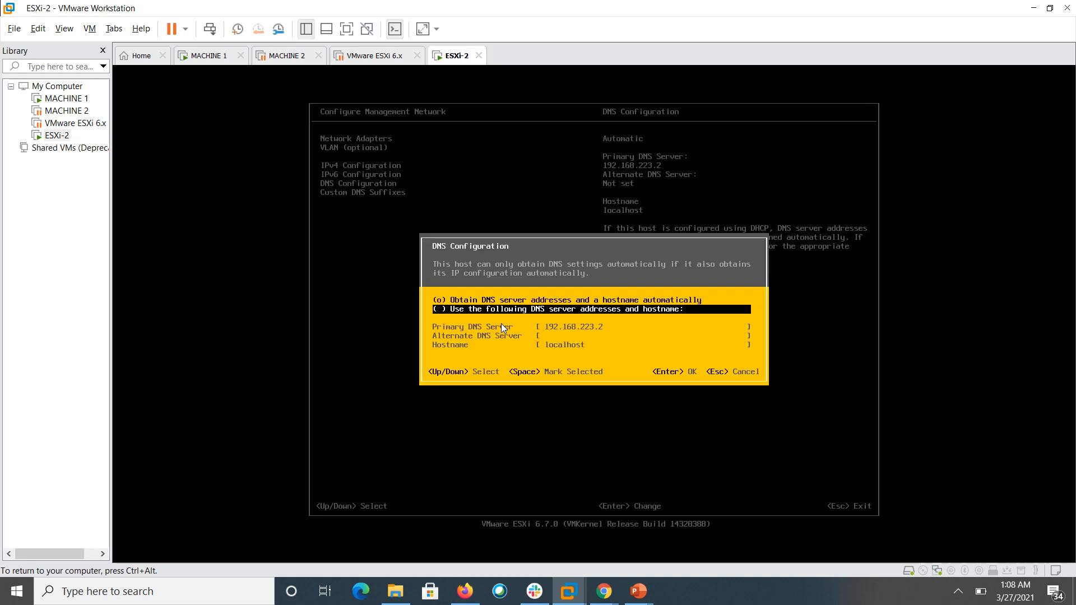
{"action": "key", "text": "space"}
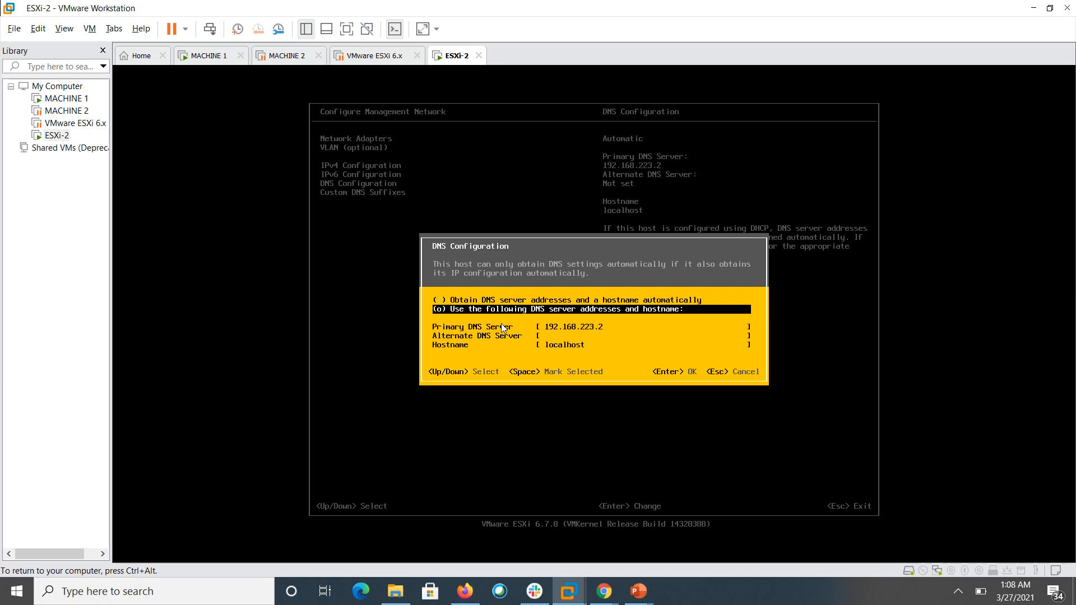
- Enter primary DNS 192.168.10.2, alternate 192.168.10.3 and hostname ESX2, then confirm
{"action": "key", "text": "Down"}
{"action": "key", "text": "BackSpace"}
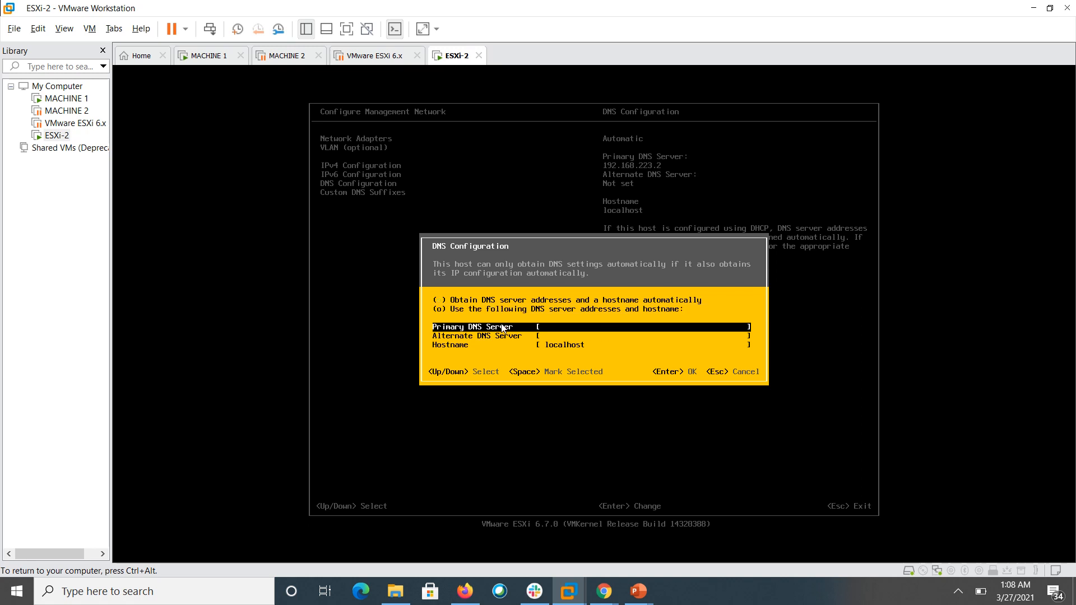
{"action": "type", "text": "192.168.10.2"}
{"action": "key", "text": "Down"}
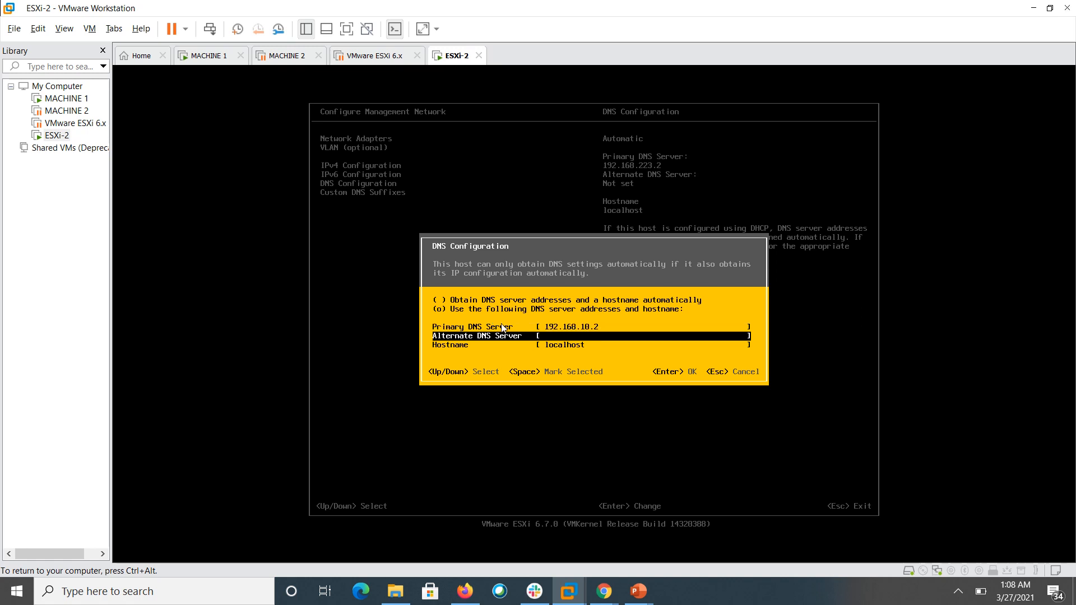
{"action": "type", "text": "192.168.10.3"}
{"action": "key", "text": "Down"}
{"action": "type", "text": "ESX"}
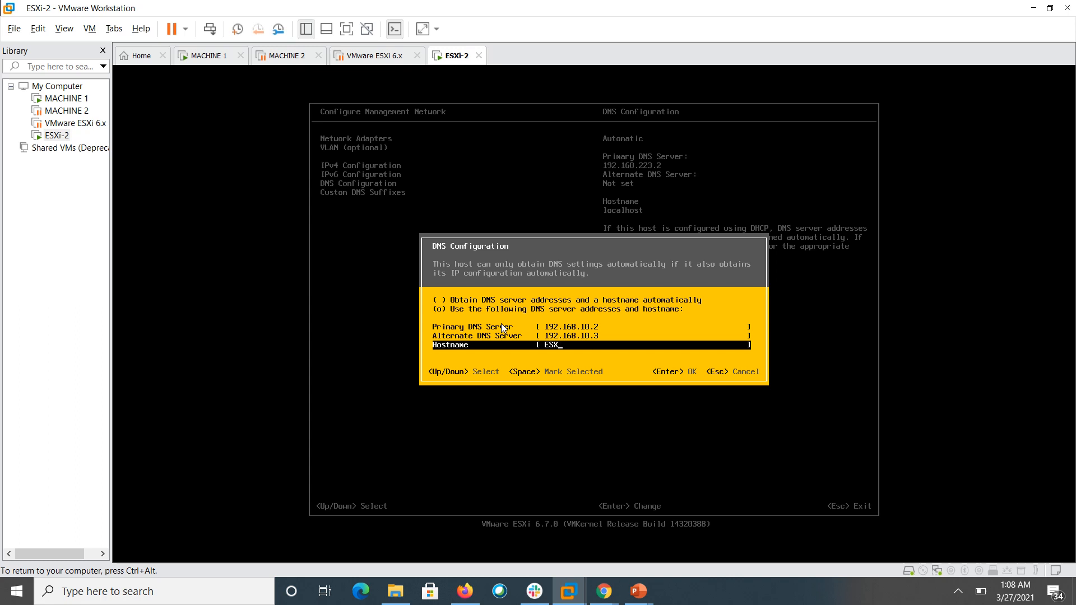
{"action": "type", "text": "2"}
{"action": "key", "text": "Return"}
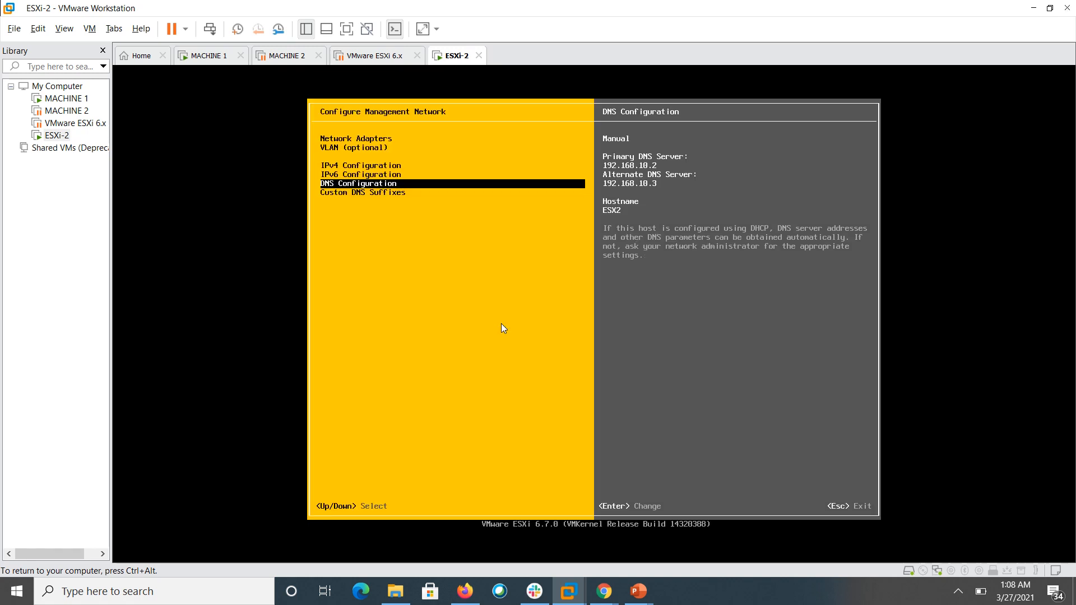
- Replace the custom DNS suffix localdomain with AskanExpert.com
{"action": "key", "text": "Down"}
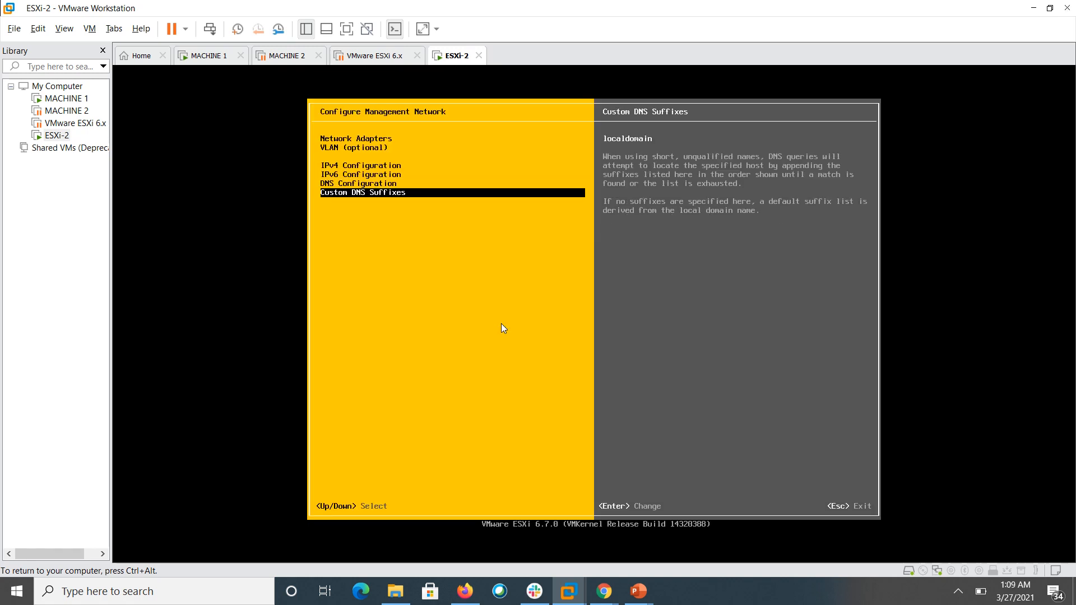
{"action": "key", "text": "Return"}
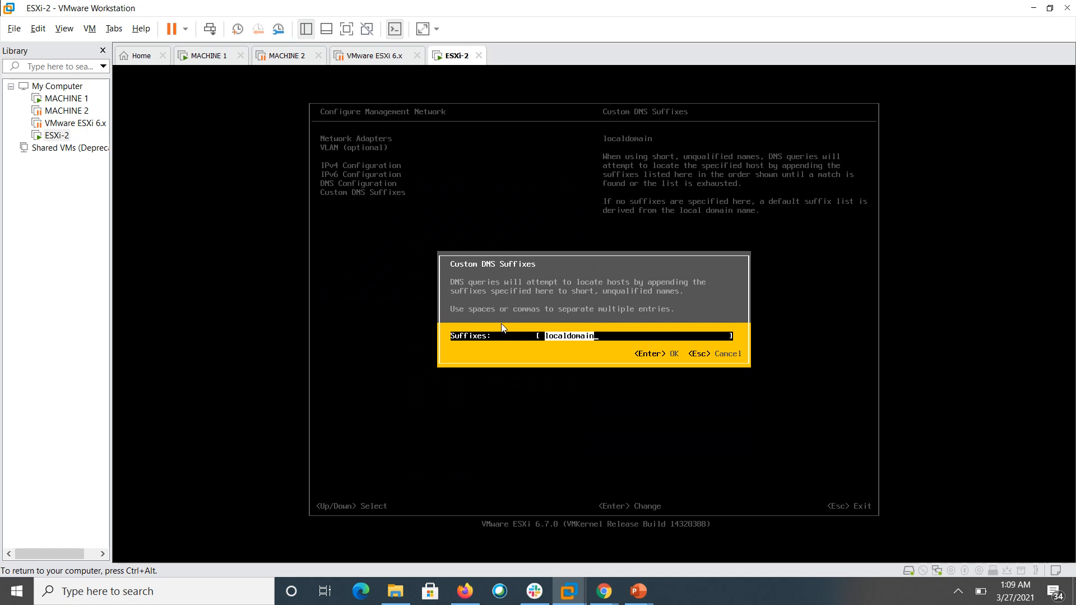
{"action": "type", "text": "AskanExpert.com"}
{"action": "key", "text": "Return"}
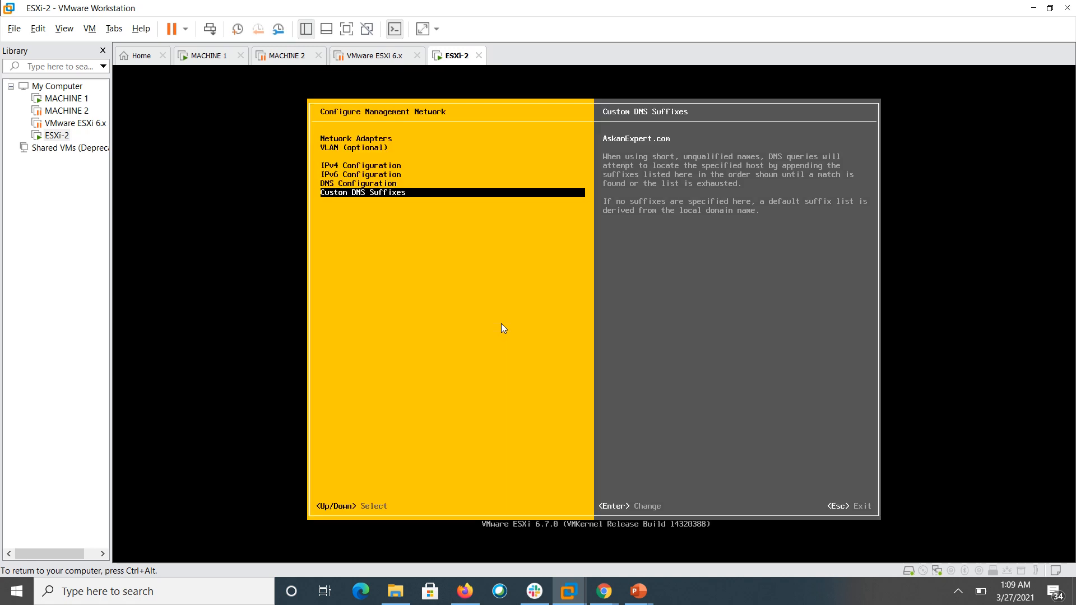
- Apply the network changes, restart the management network, and return to System Customization
{"action": "key", "text": "Escape"}
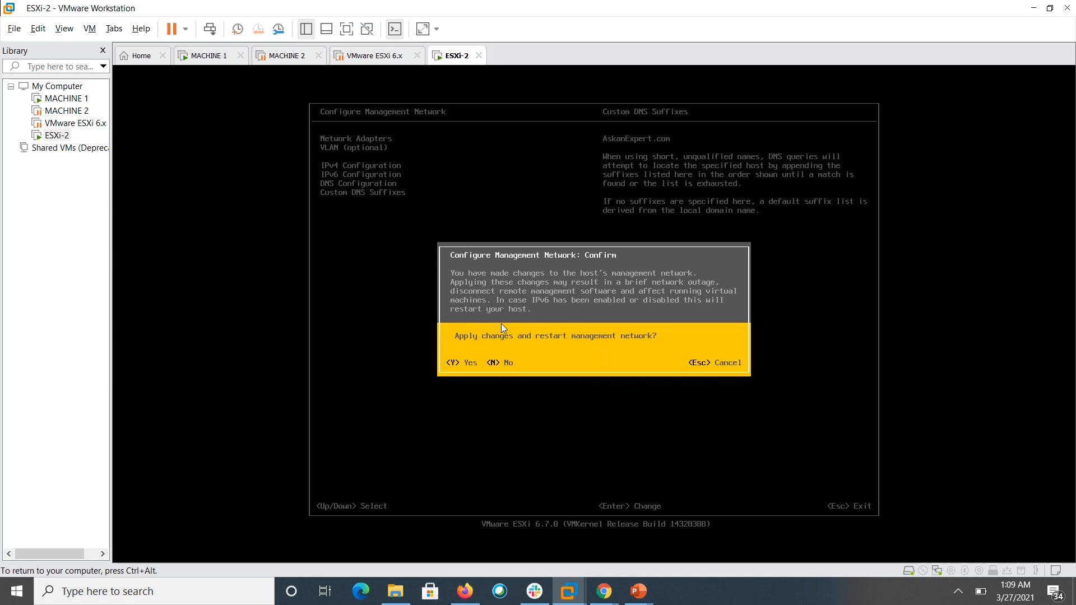
{"action": "key", "text": "y"}
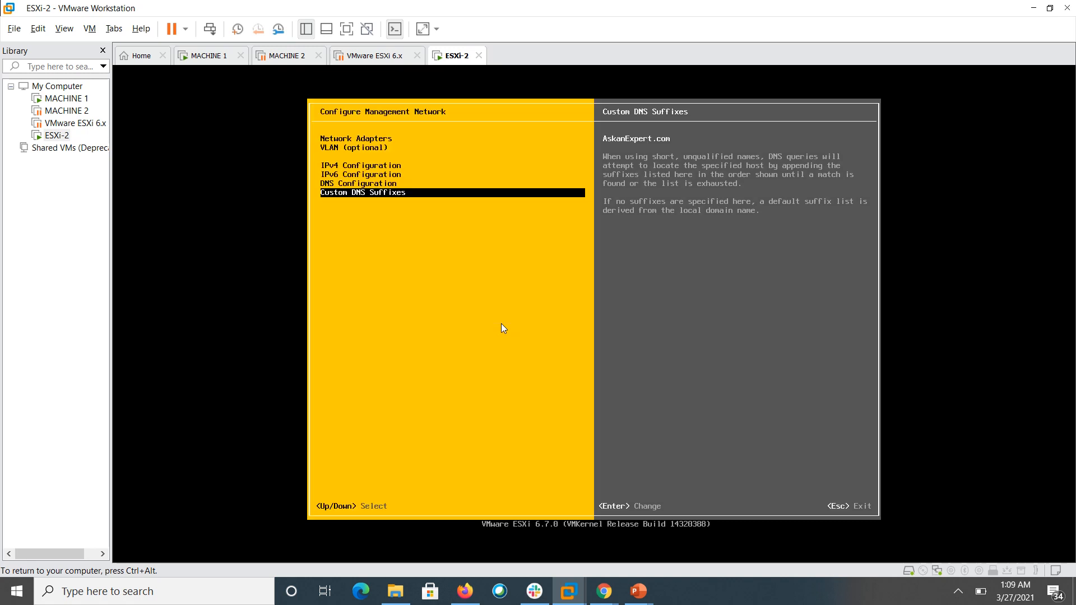
{"action": "key", "text": "Escape"}
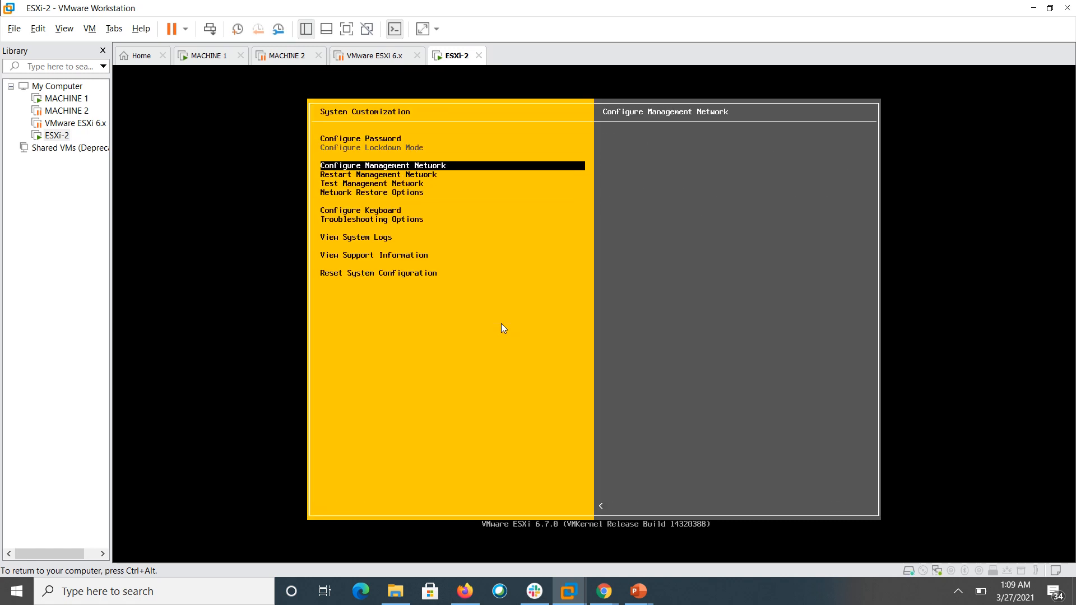
- Run the management network ping test against the gateway and DNS servers, then release VM input
{"action": "key", "text": "Down"}
{"action": "key", "text": "Down"}
{"action": "key", "text": "Return"}
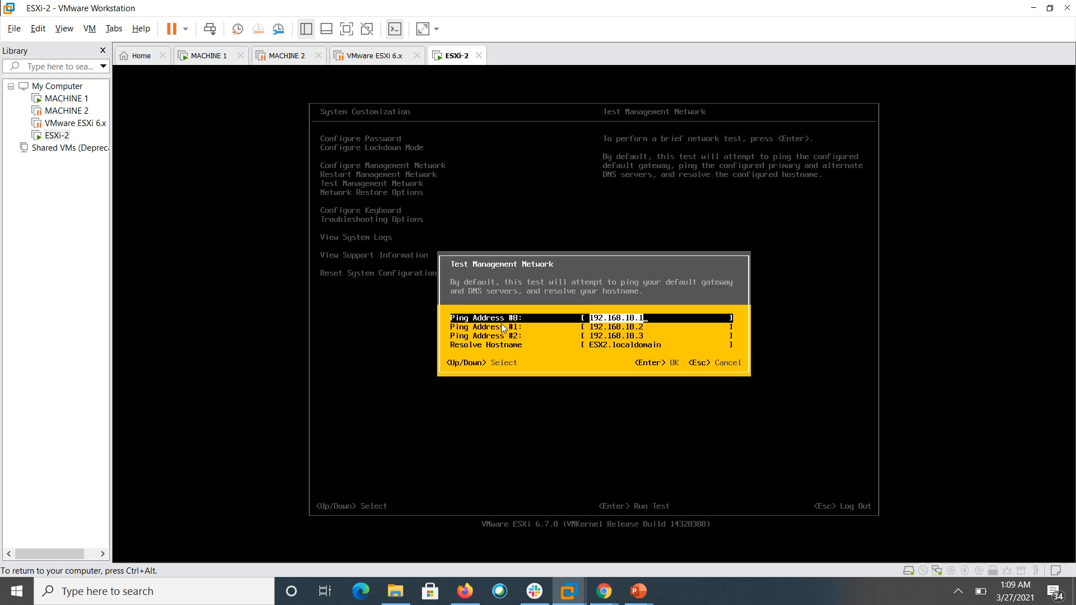
{"action": "key", "text": "Return"}
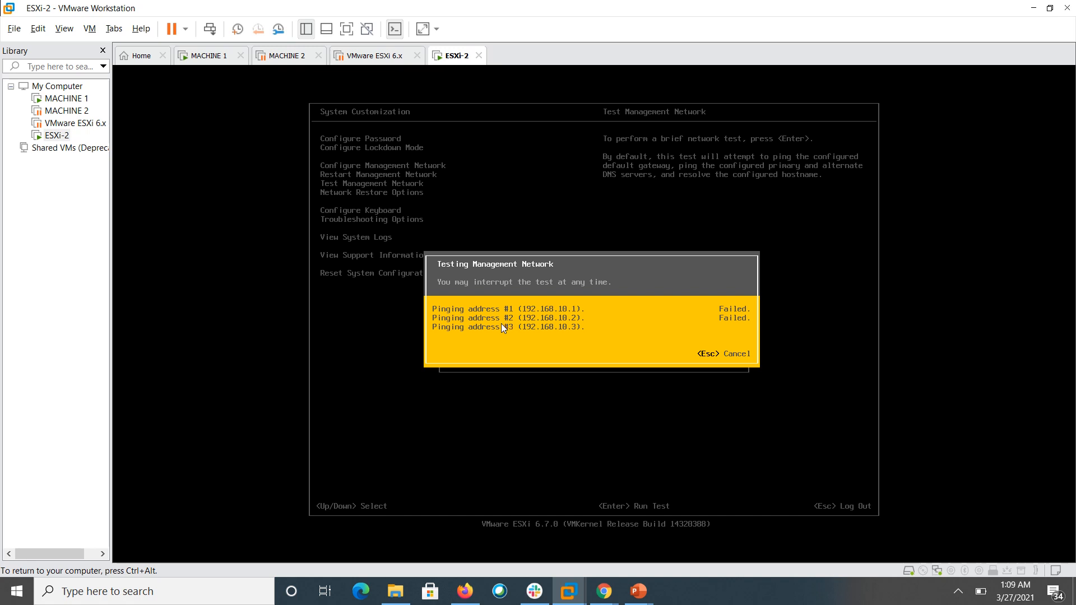
{"action": "key", "text": "ctrl+alt"}
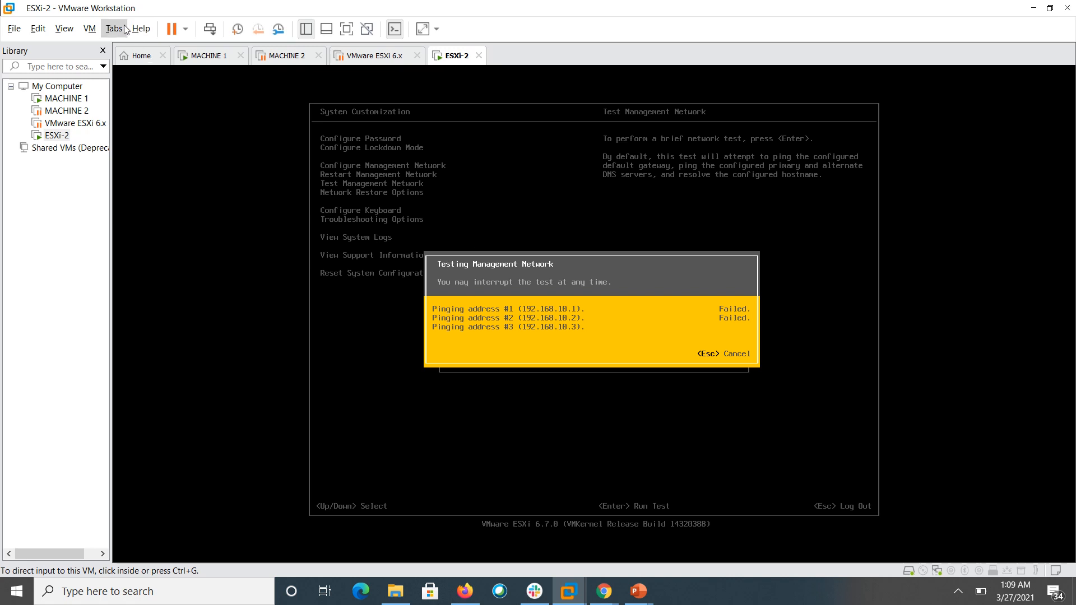
- Connect ESXi-2's network adapter to the AskAnExpert-VLAN LAN segment instead of NAT
{"action": "left_click", "coordinate": [99, 27]}
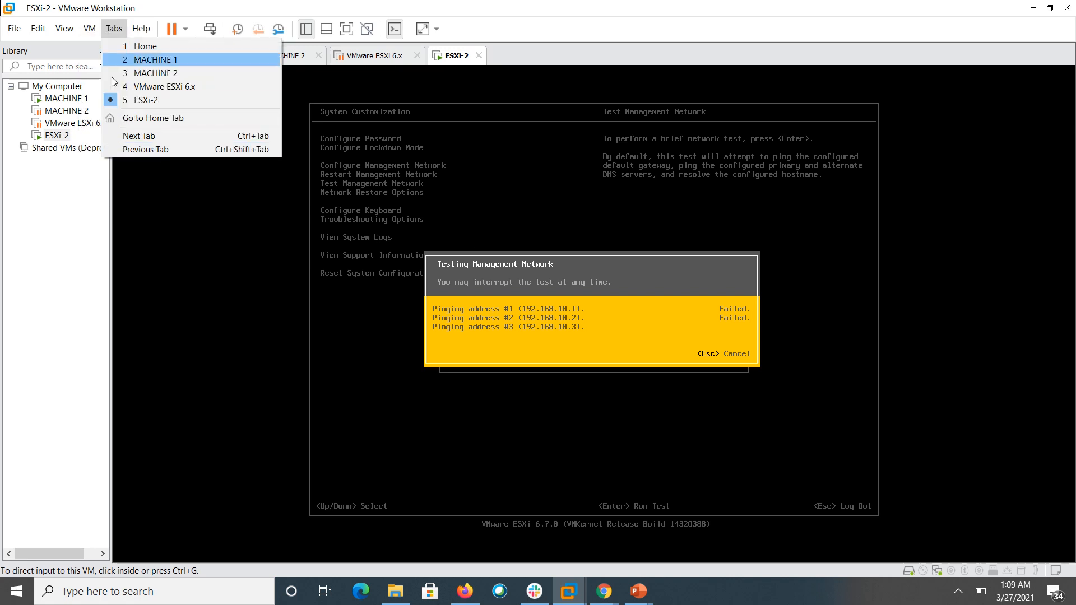
{"action": "left_click", "coordinate": [133, 188]}
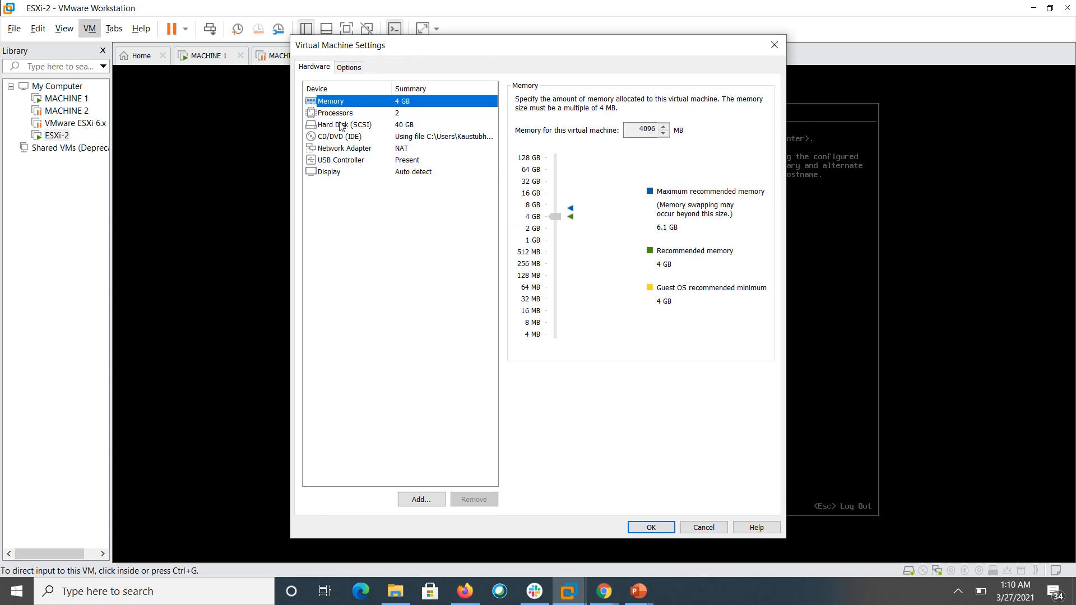
{"action": "key", "text": "Down"}
{"action": "key", "text": "Down"}
{"action": "key", "text": "Down"}
{"action": "key", "text": "Down"}
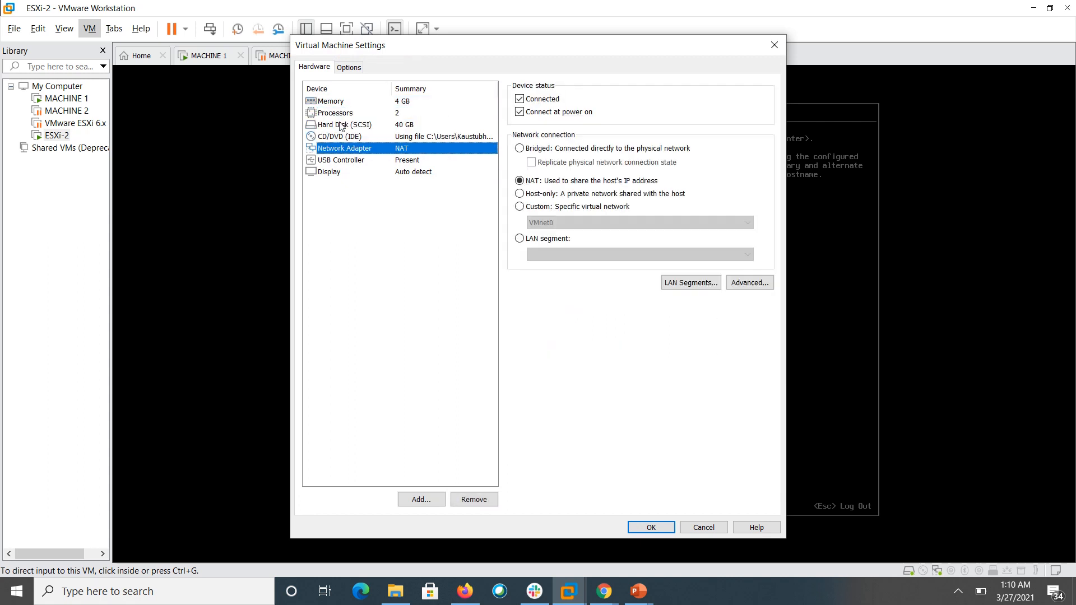
{"action": "left_click", "coordinate": [556, 236]}
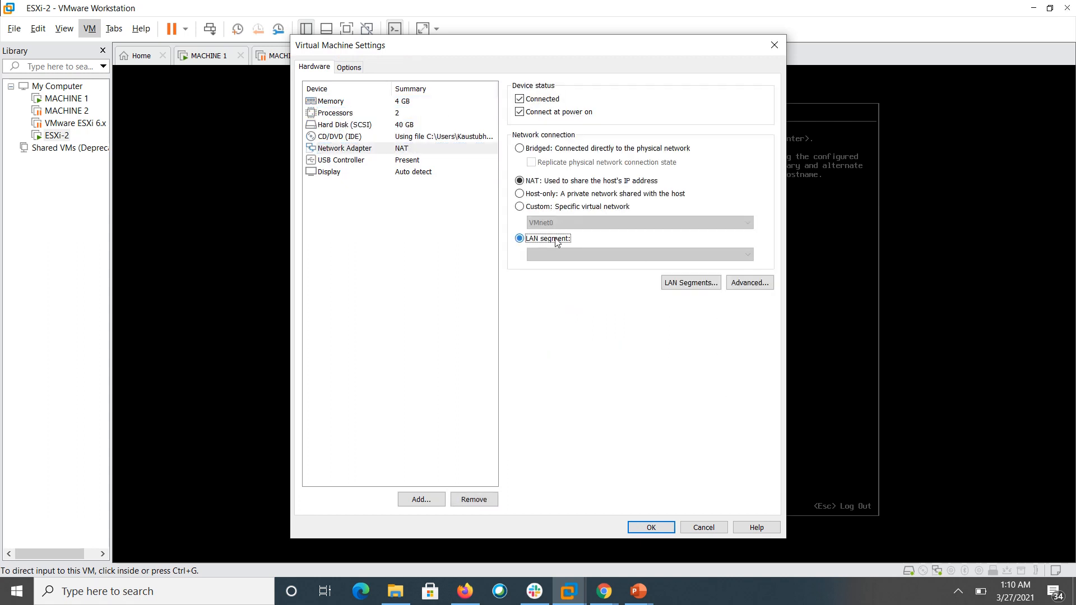
{"action": "left_click", "coordinate": [571, 255]}
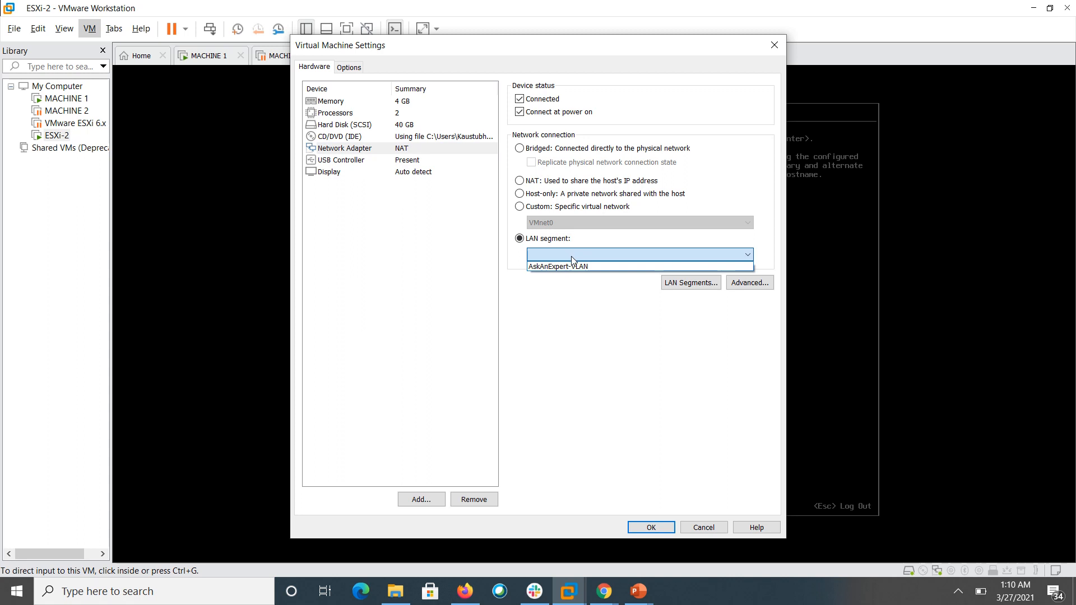
{"action": "left_click", "coordinate": [571, 266]}
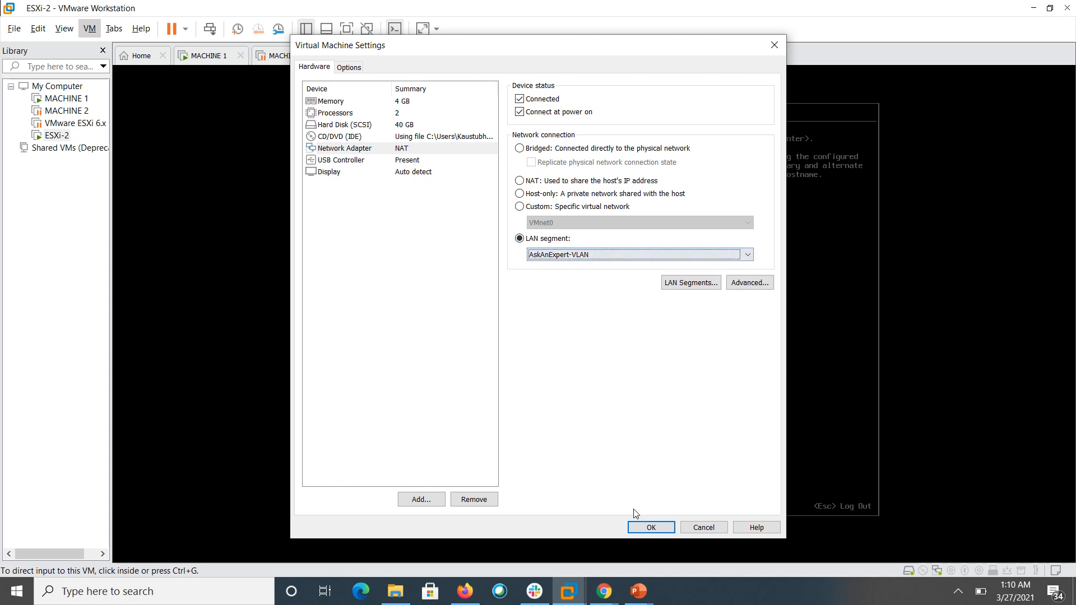
{"action": "left_click", "coordinate": [650, 524]}
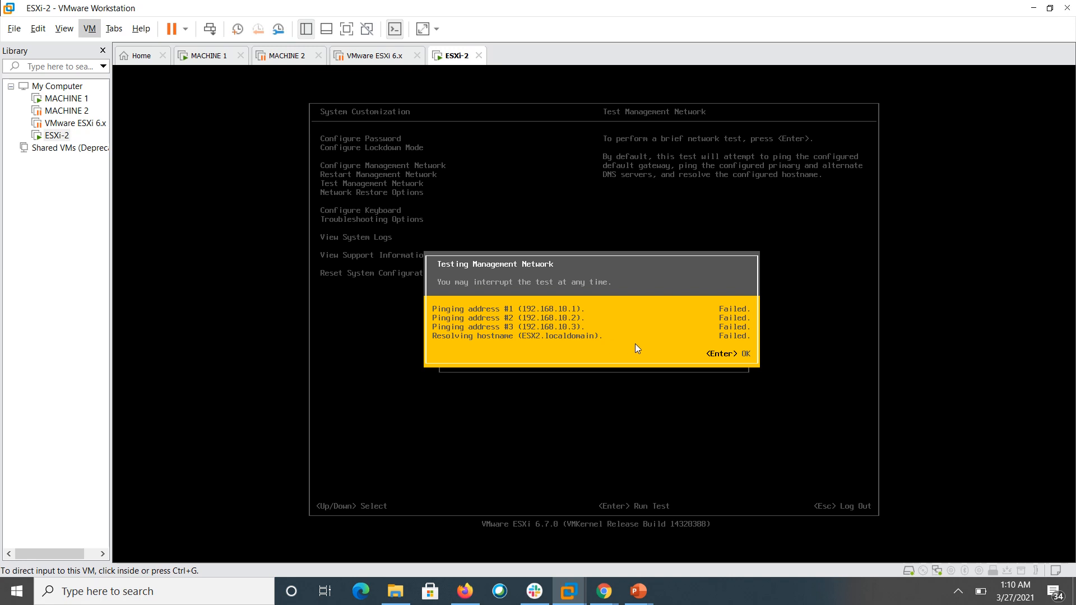
- Rerun the management network test, see 192.168.10.2 answer OK, then cancel it
{"action": "left_click", "coordinate": [745, 355]}
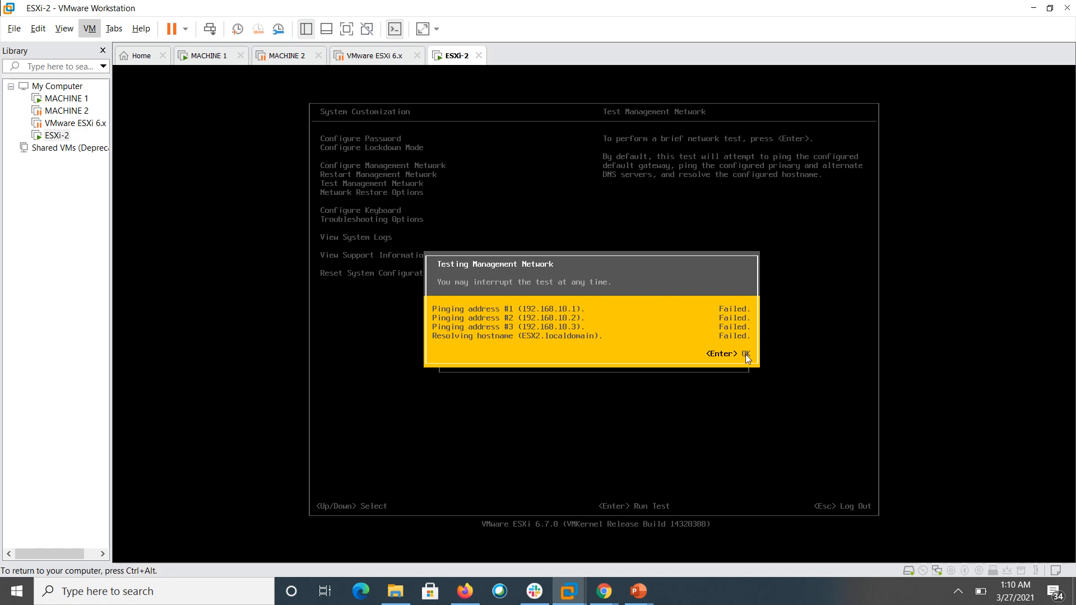
{"action": "key", "text": "Return"}
{"action": "key", "text": "Return"}
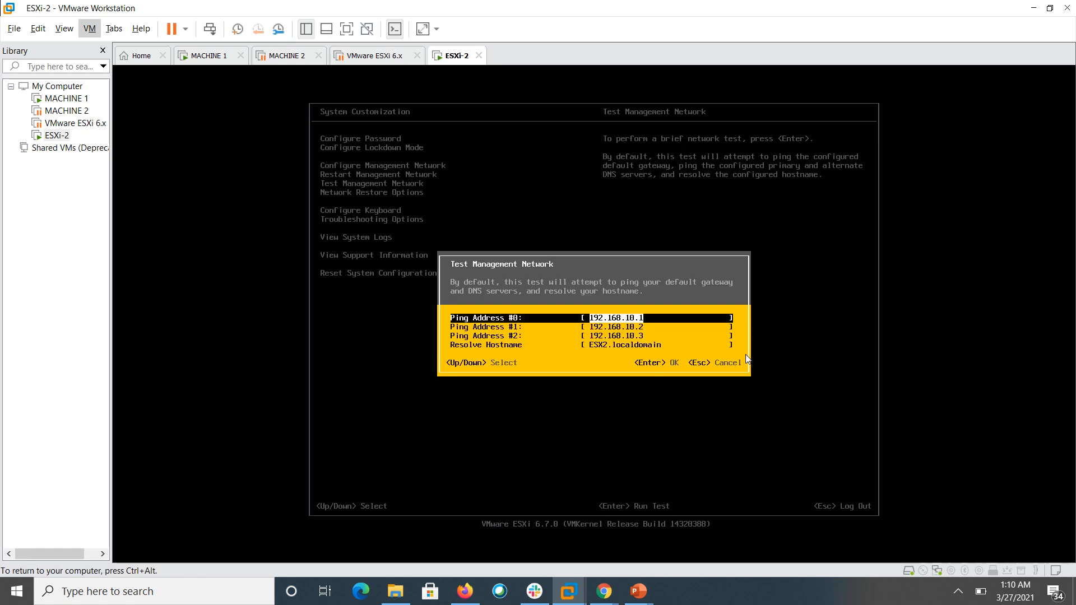
{"action": "key", "text": "Return"}
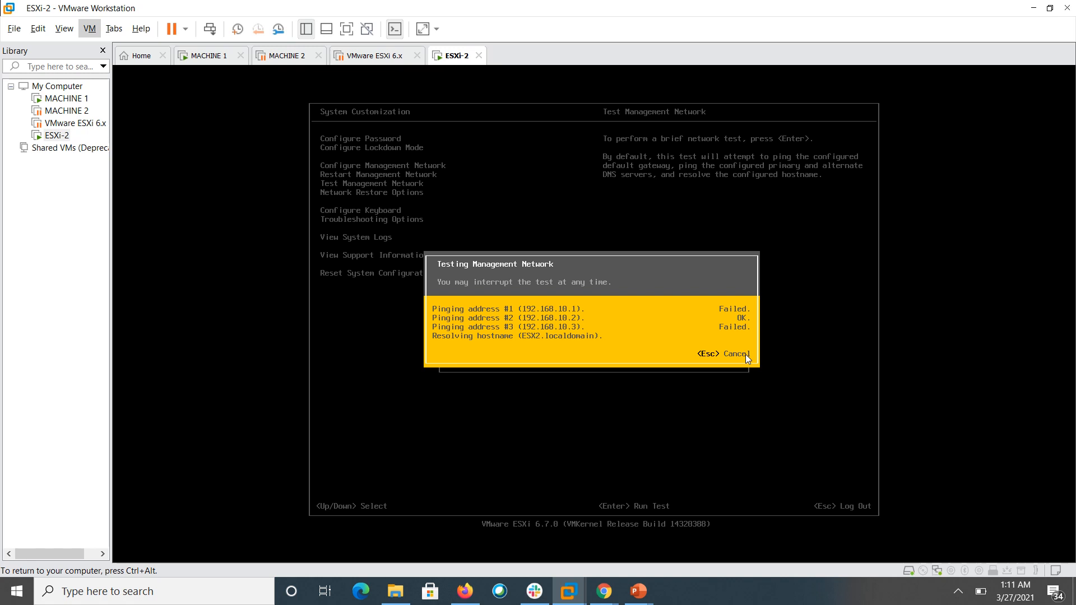
{"action": "key", "text": "Escape"}
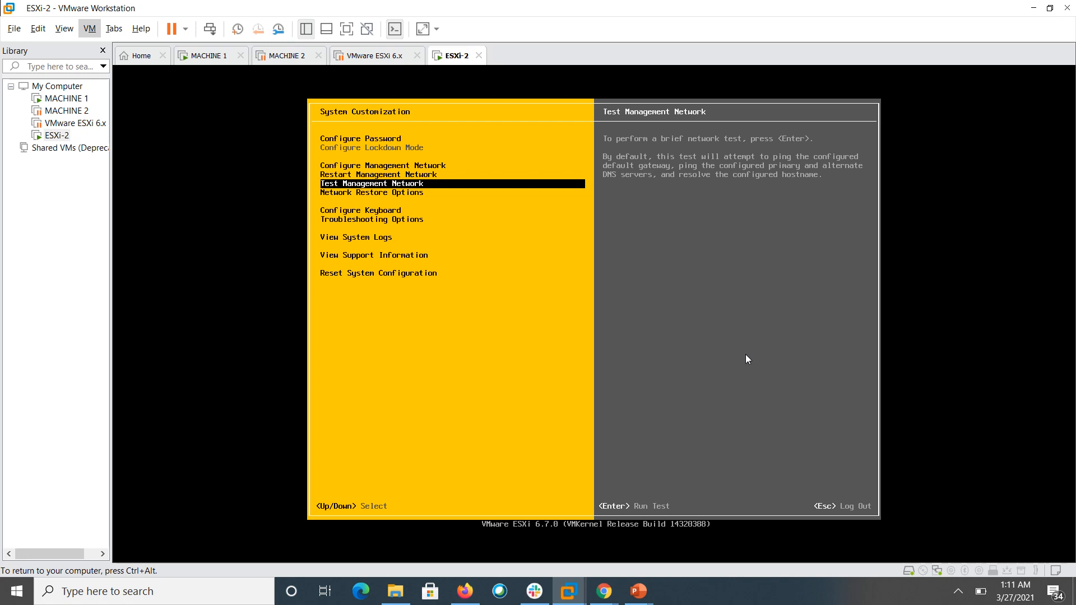
{"action": "key", "text": "Down"}
{"action": "key", "text": "Down"}
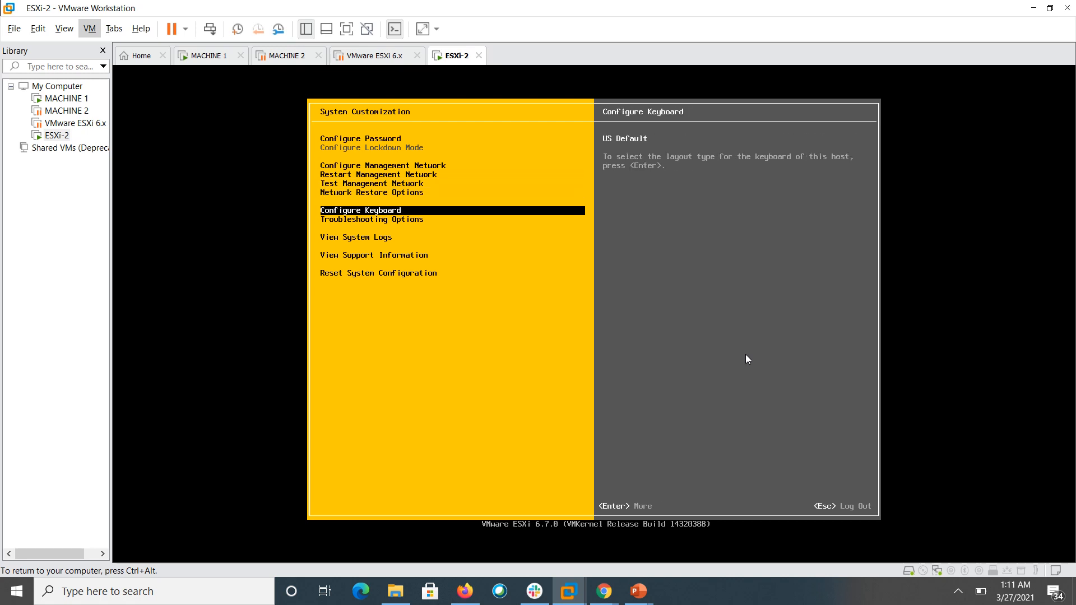
{"action": "key", "text": "Return"}
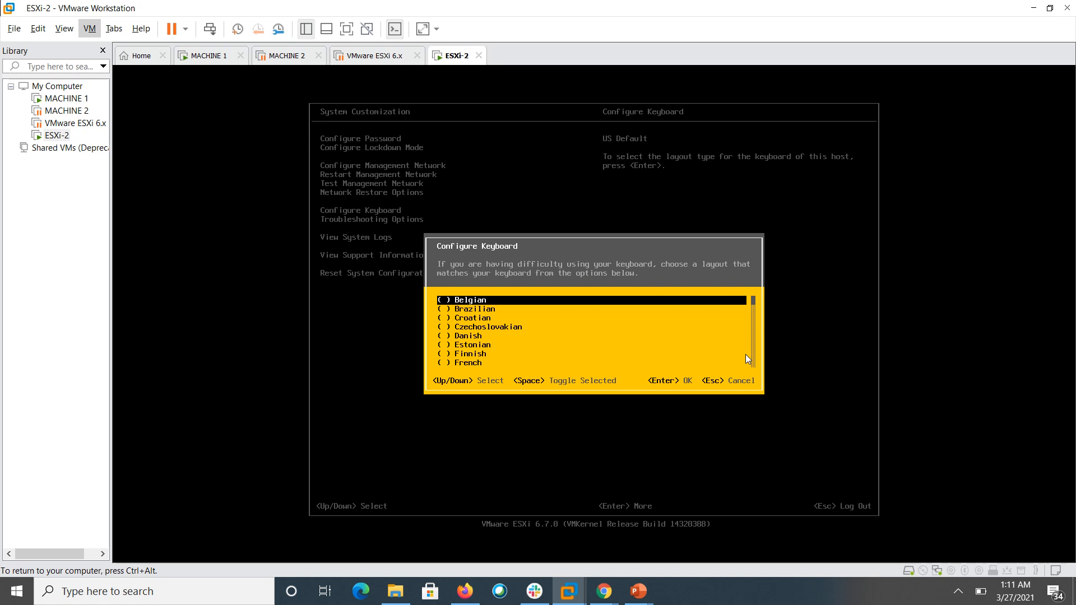
{"action": "key", "text": "Escape"}
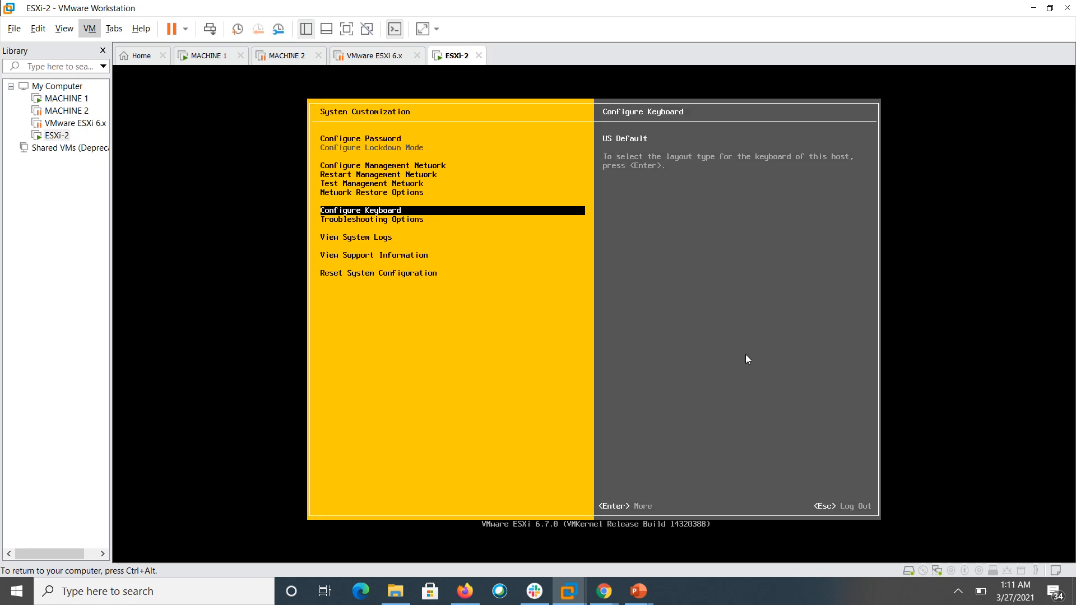
{"action": "key", "text": "Down"}
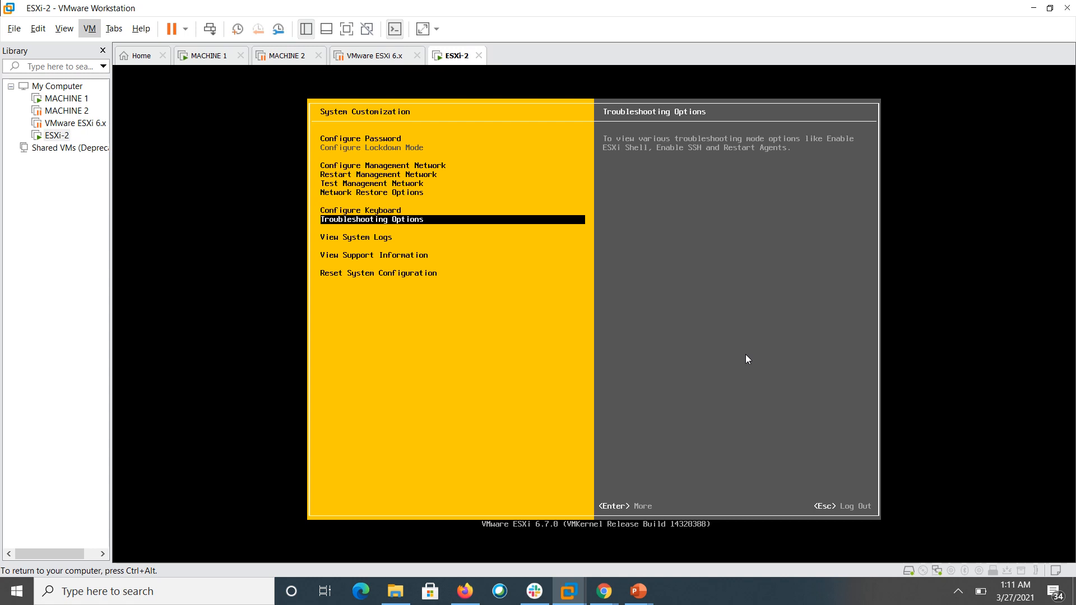
{"action": "key", "text": "Return"}
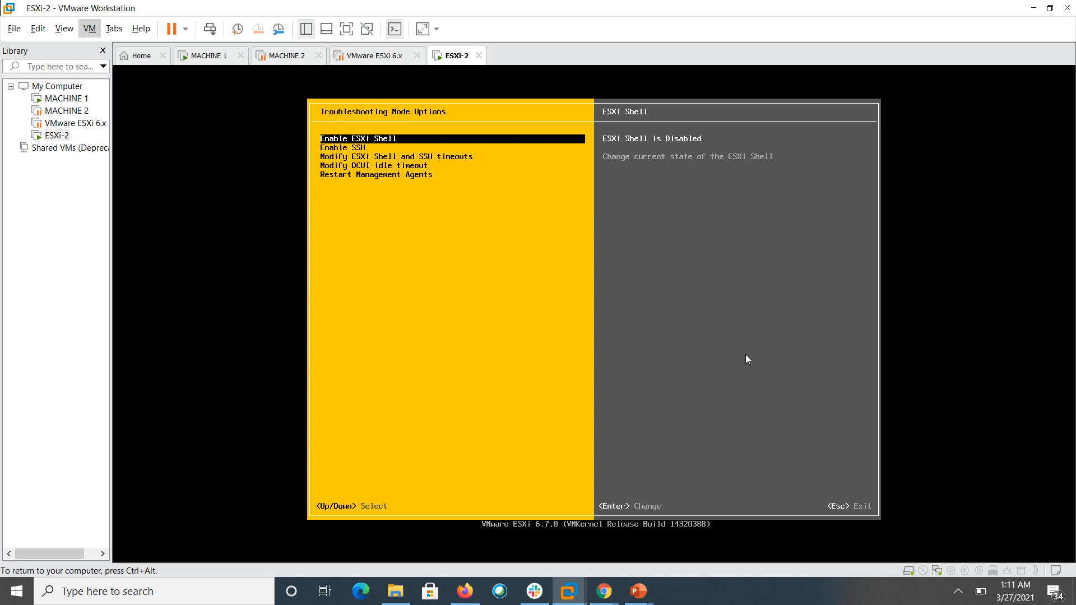
{"action": "key", "text": "Down"}
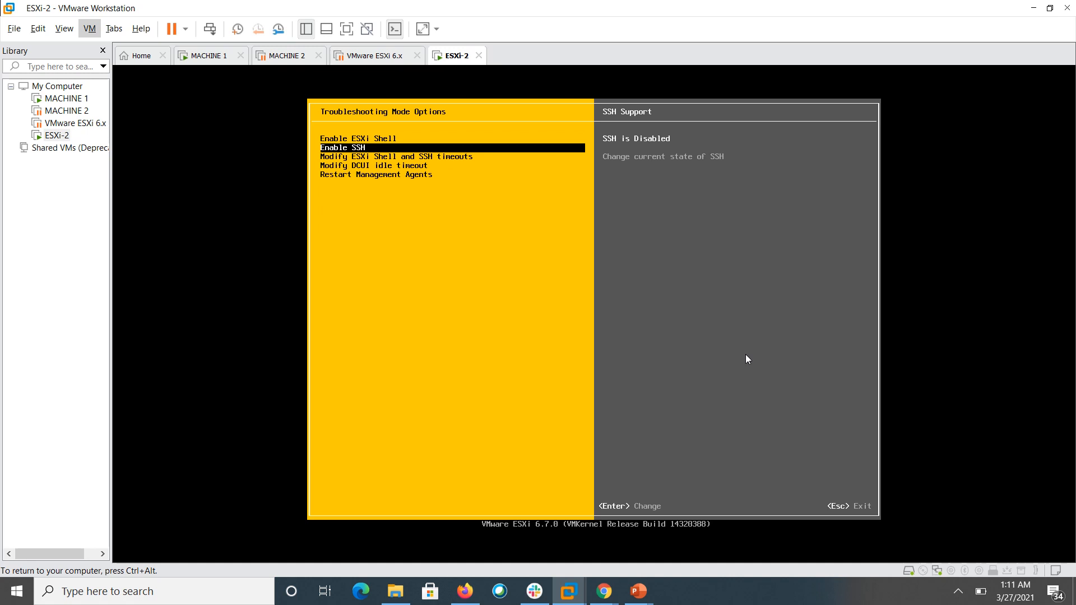
{"action": "key", "text": "Down"}
{"action": "key", "text": "Down"}
{"action": "key", "text": "Down"}
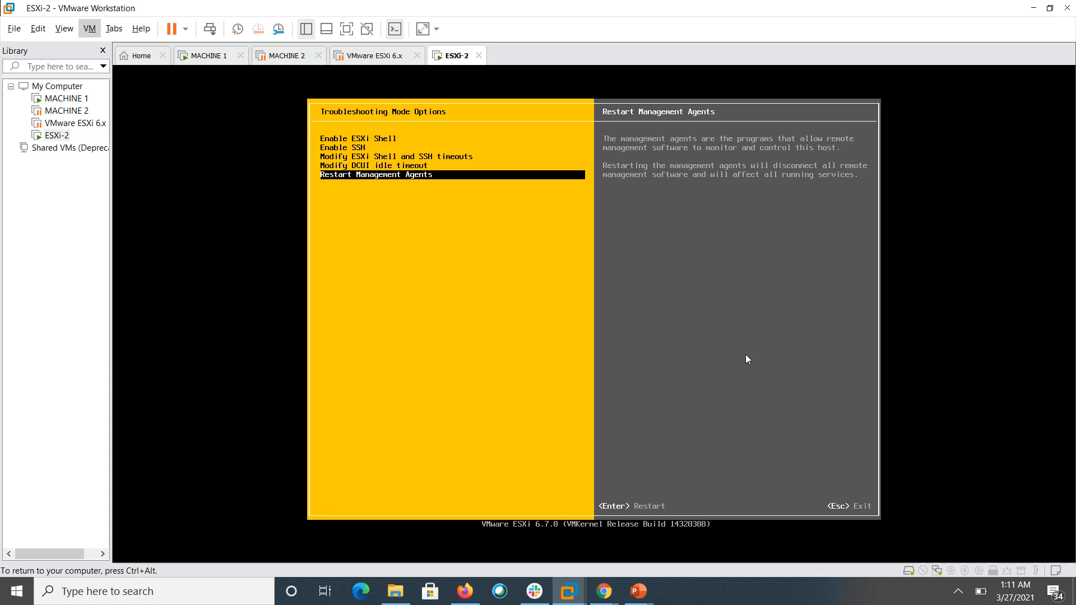
{"action": "key", "text": "Escape"}
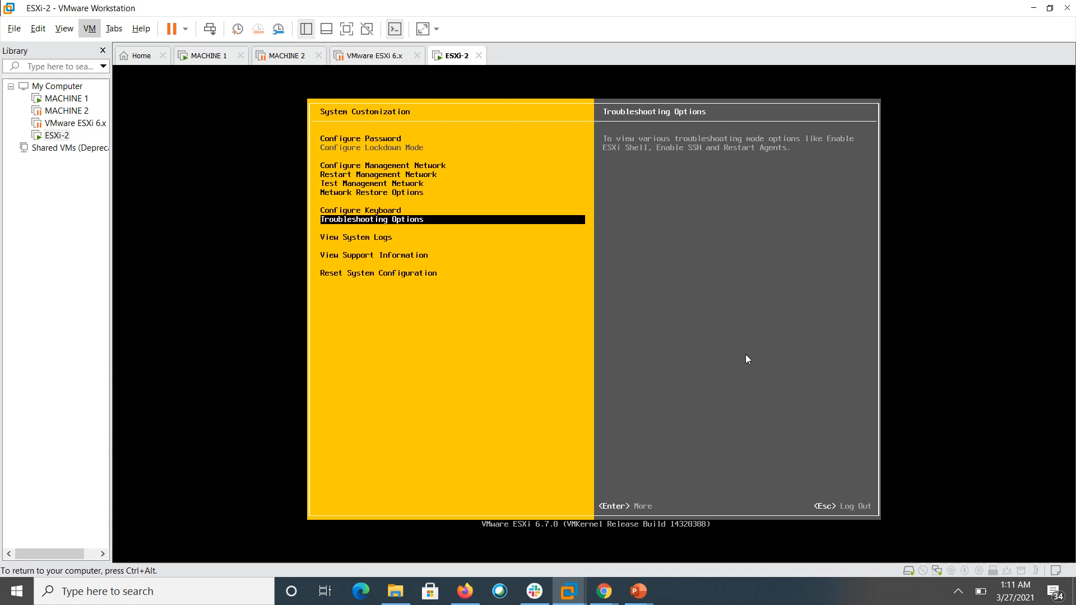
{"action": "key", "text": "Down"}
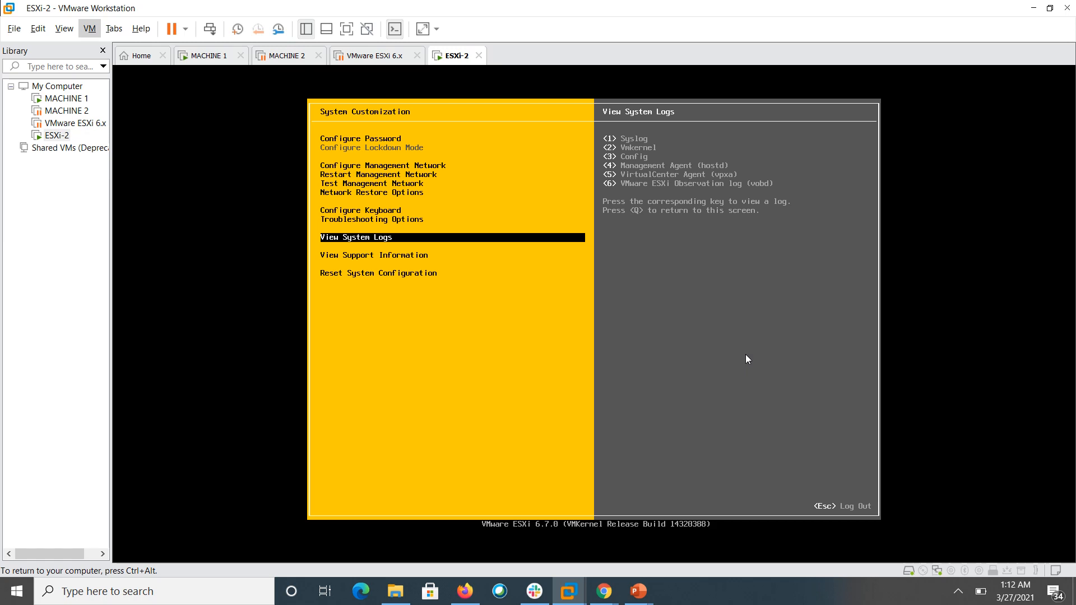
{"action": "key", "text": "1"}
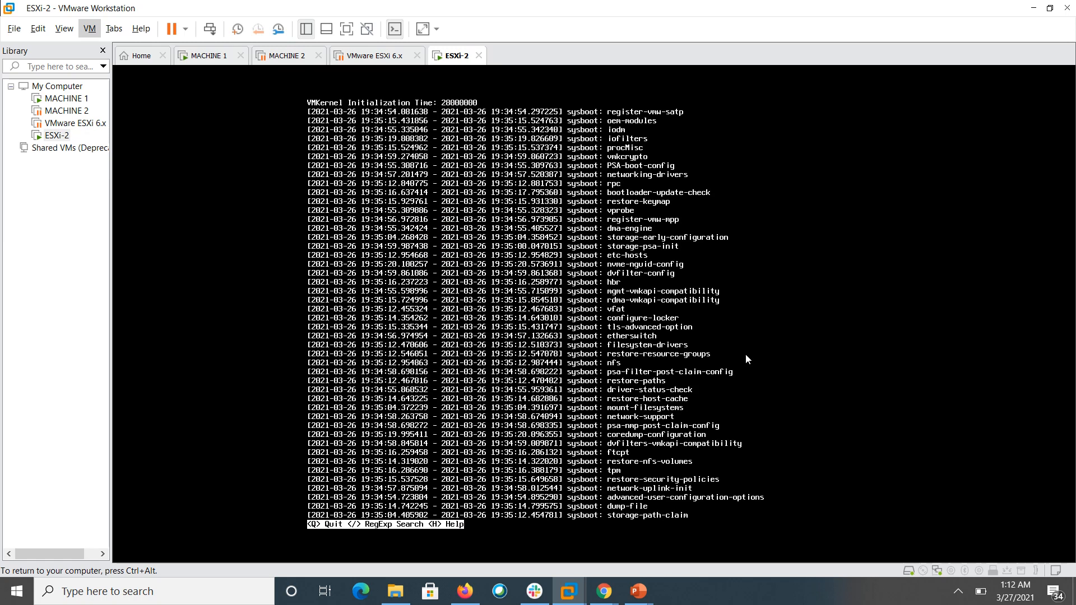
{"action": "key", "text": "Down"}
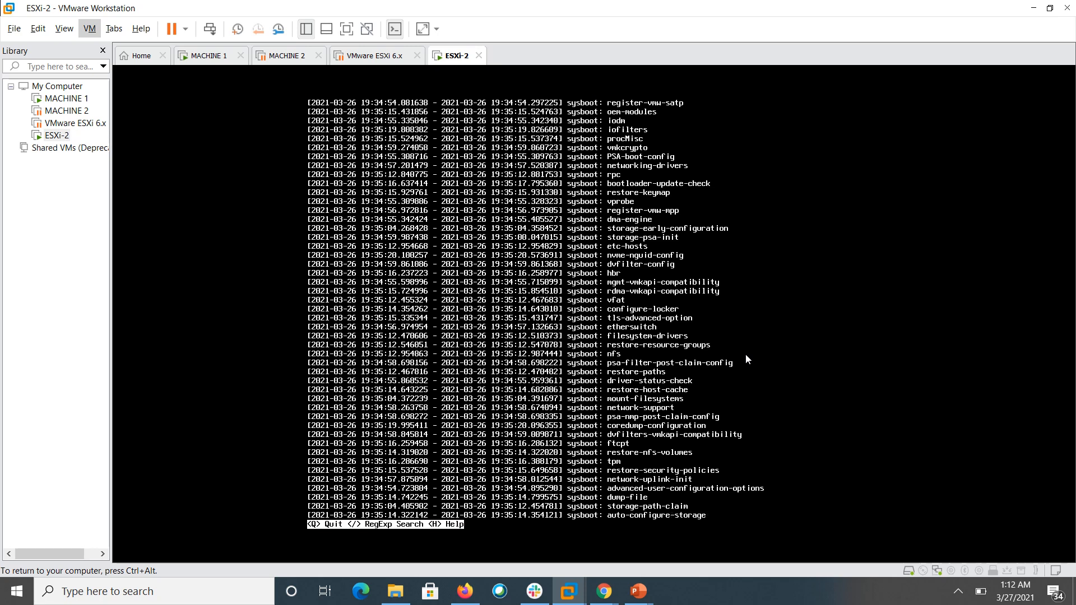
{"action": "key", "text": "q"}
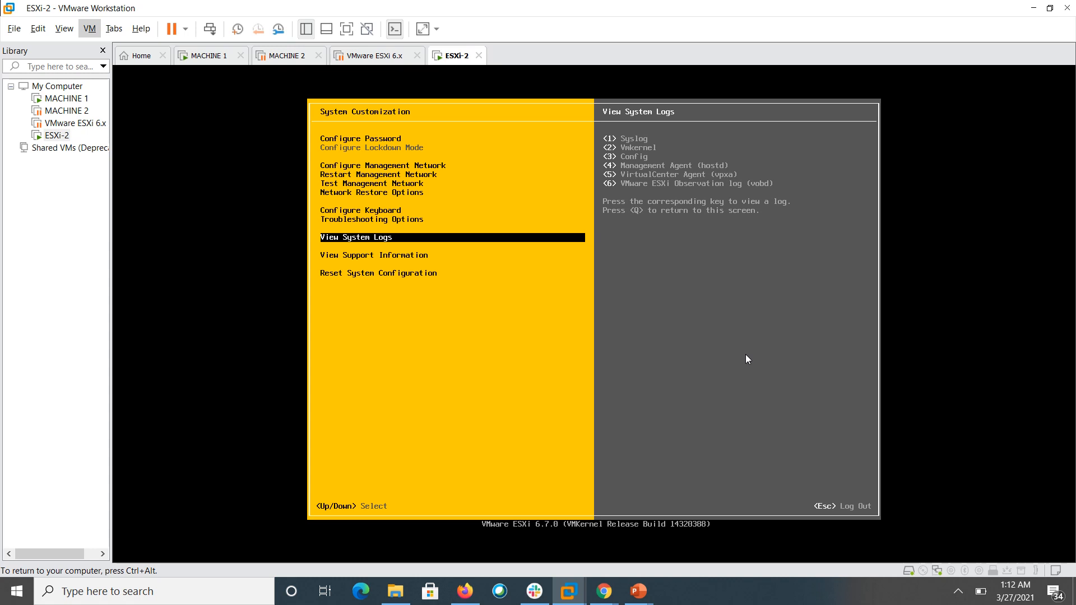
{"action": "key", "text": "Down"}
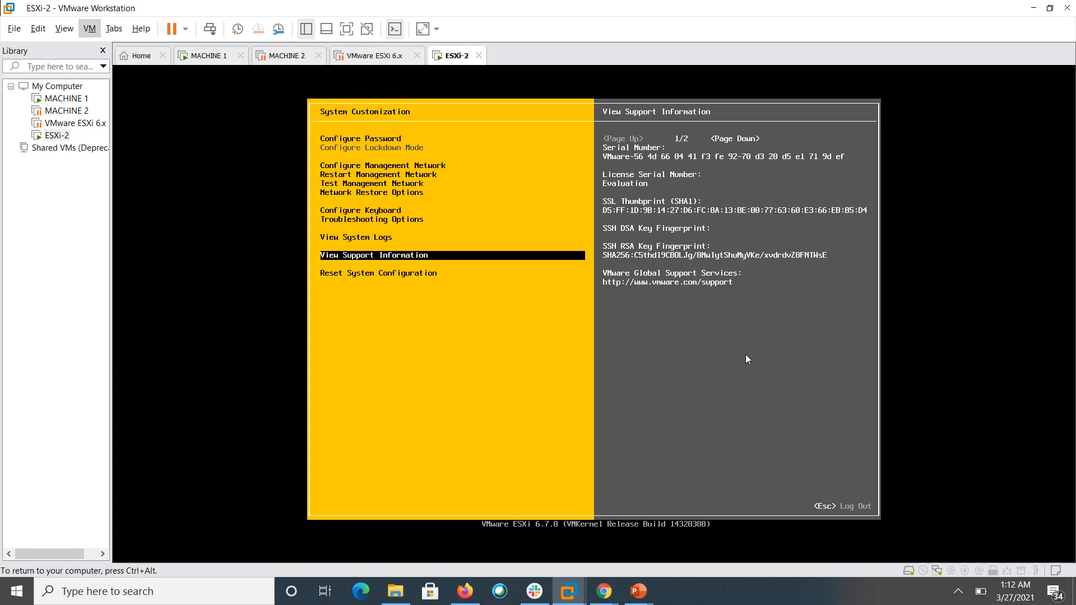
- View the Reset System Configuration warning, return to the main console showing 192.168.10.6 (STATIC), then release input
{"action": "key", "text": "Down"}
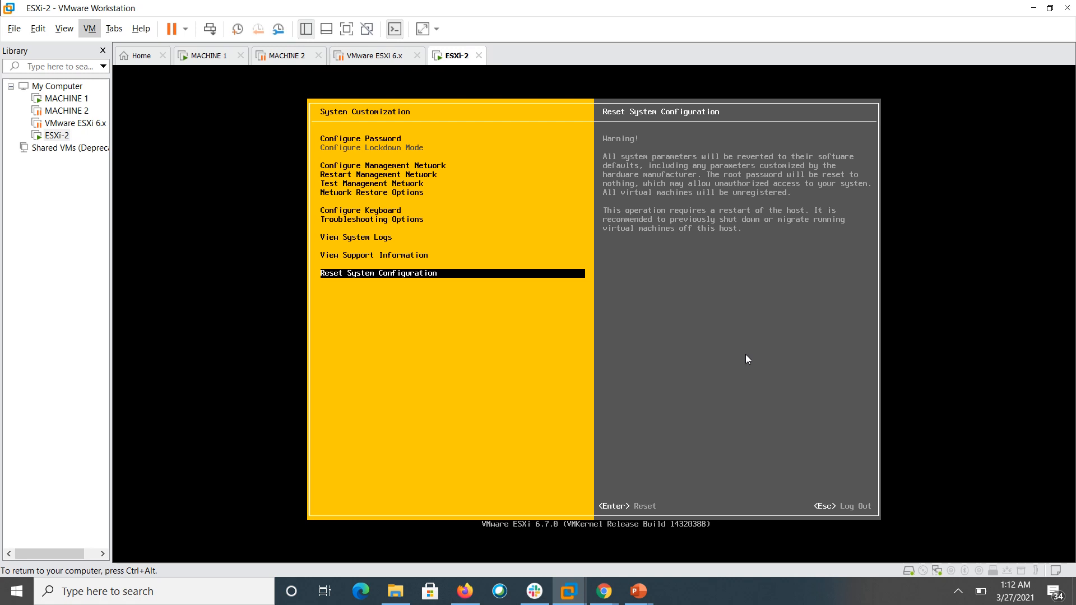
{"action": "key", "text": "Escape"}
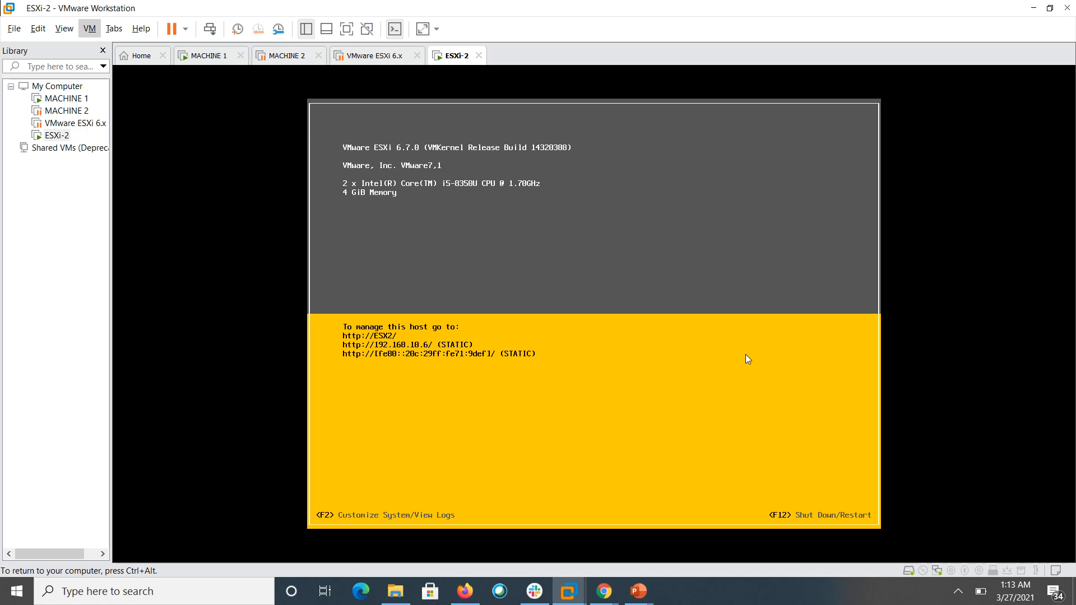
{"action": "key", "text": "ctrl+alt"}
{"action": "left_click", "coordinate": [957, 593]}
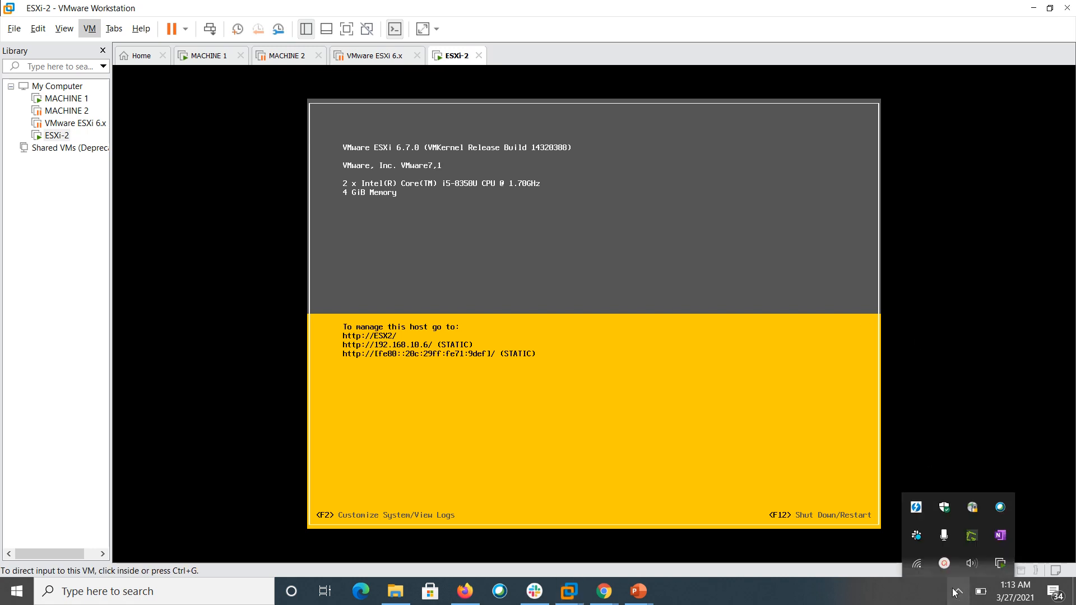
{"action": "left_click", "coordinate": [944, 563]}
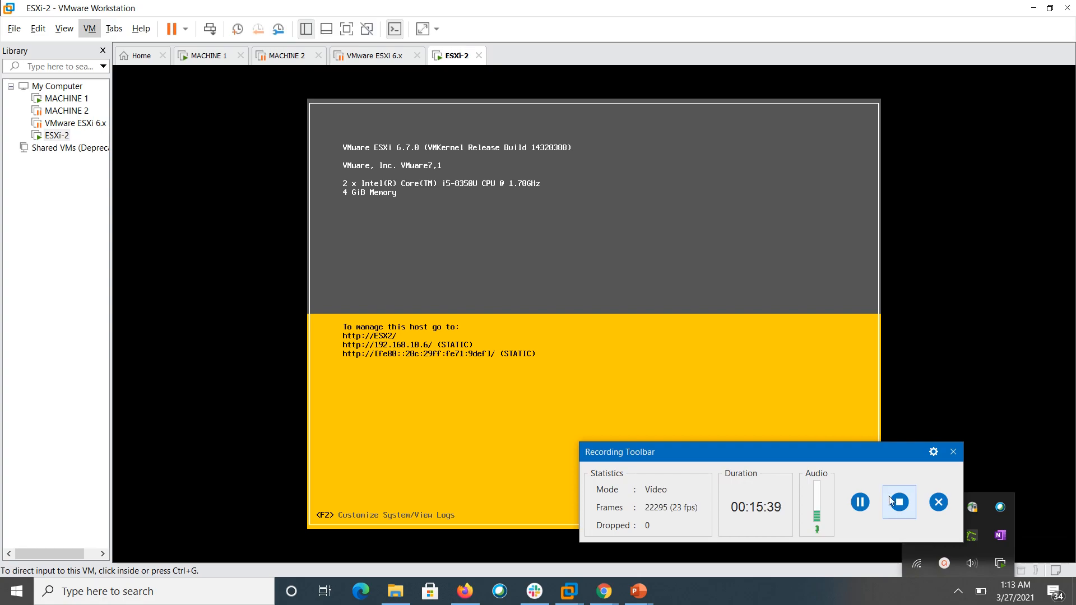